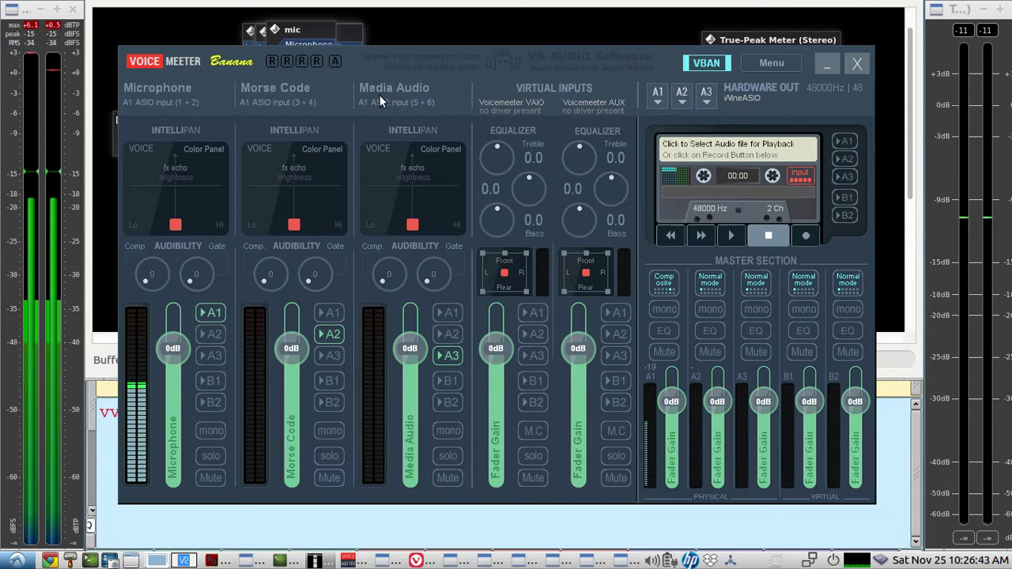
Step: Bring the Vivaldi window with the Ark Midnight YouTube video to the front
click(417, 560)
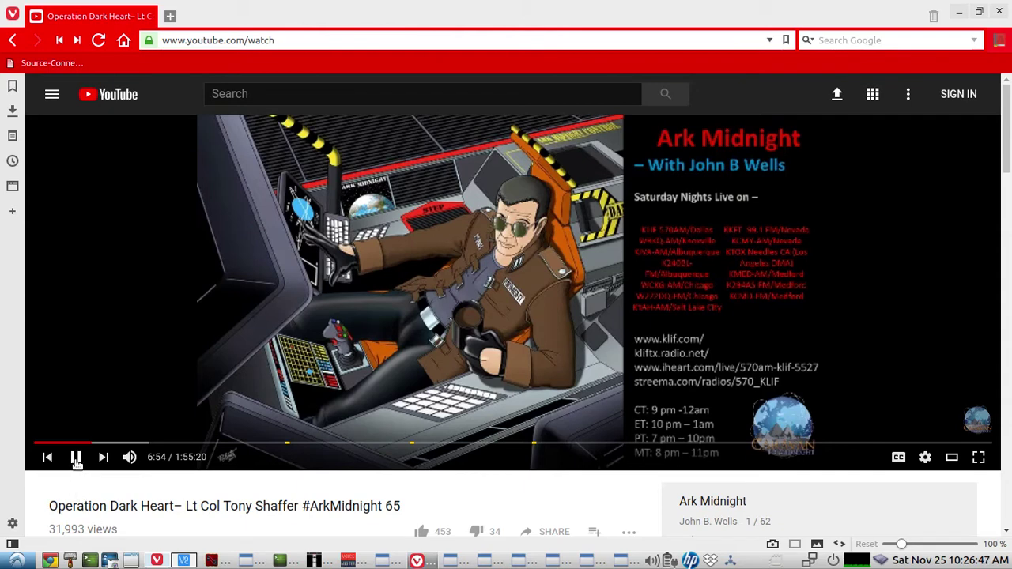
Step: Confirm the YouTube video is playing, then minimize Vivaldi to show the mixer again
click(959, 12)
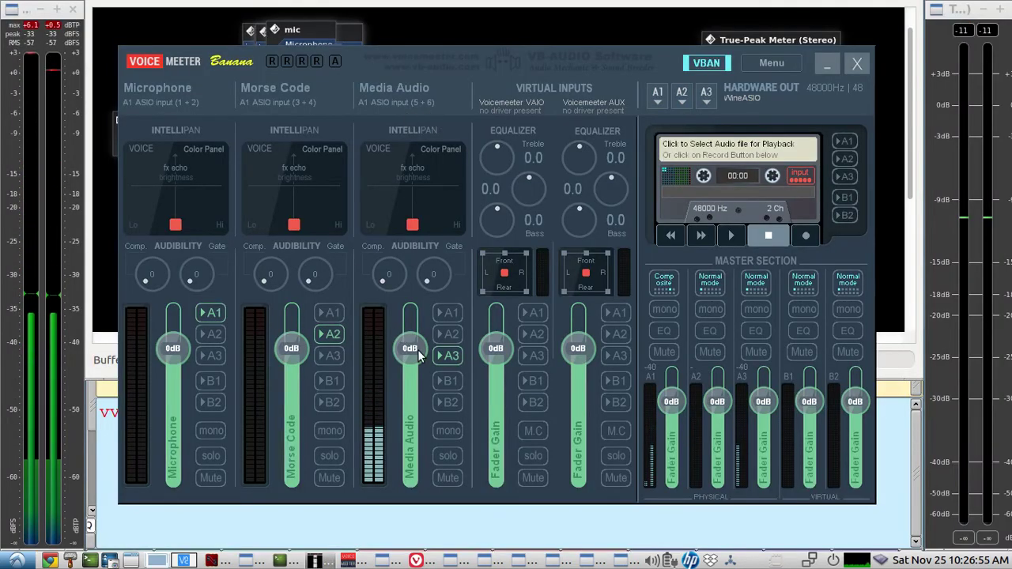
click(417, 561)
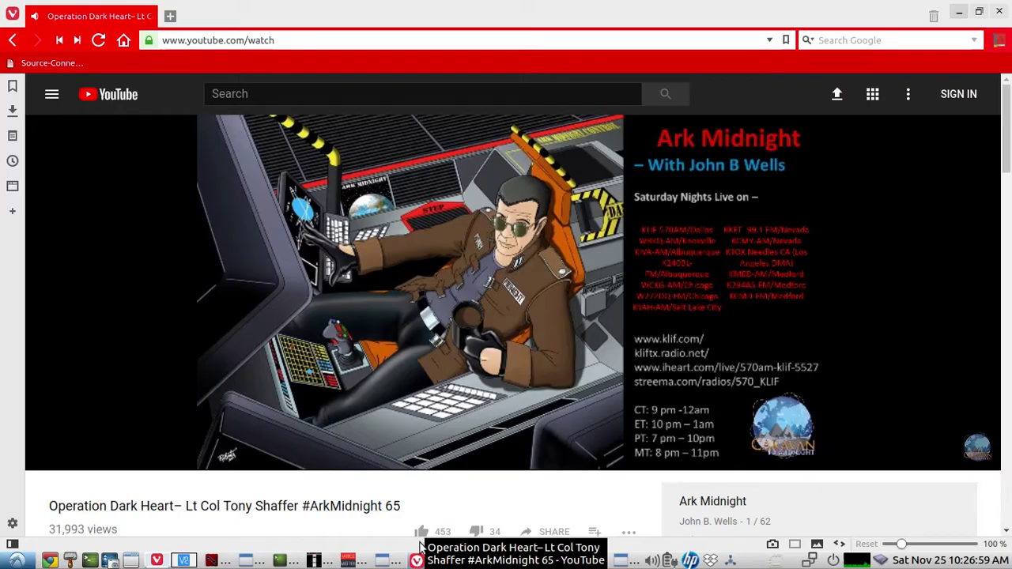
mouse_move(77, 458)
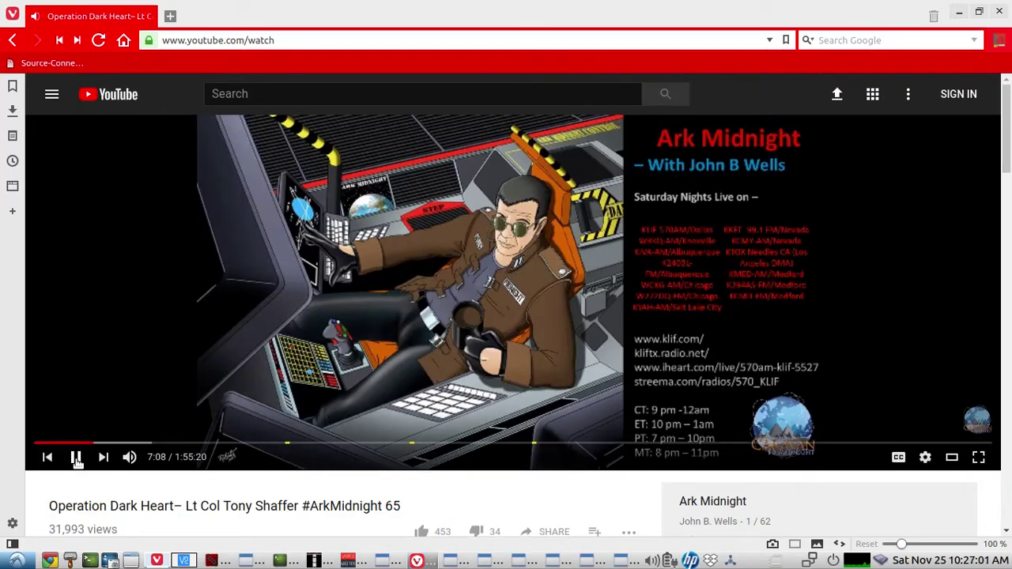
click(958, 13)
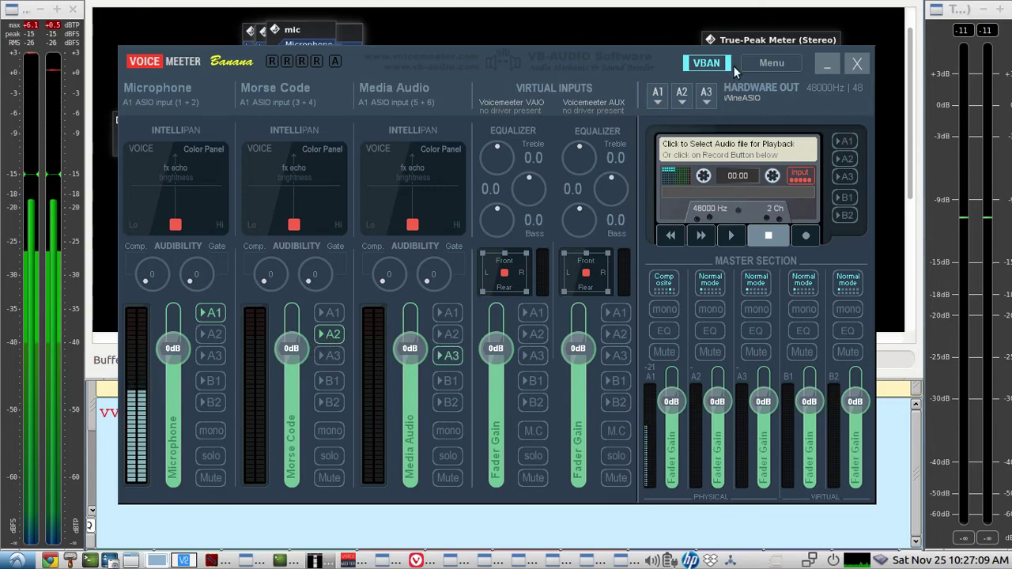
Step: Open the VBAN configuration showing mic, morse and media streams to and from 192.168.1.142
click(708, 63)
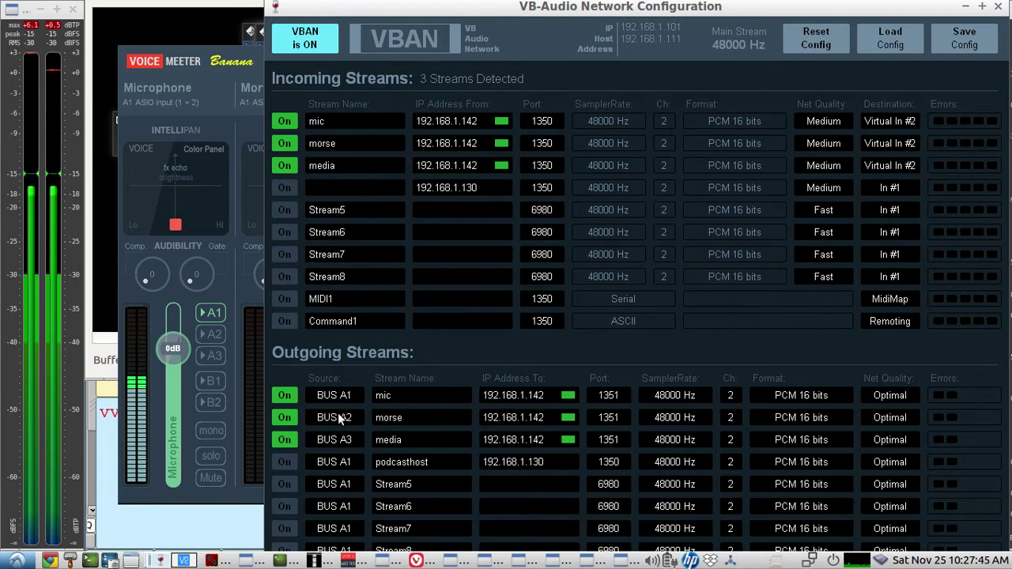
Step: Close VBAN and connect remote MuxedIn2 Microphone 1 and 2 to voicemeeterpro in1 and in2
click(1000, 8)
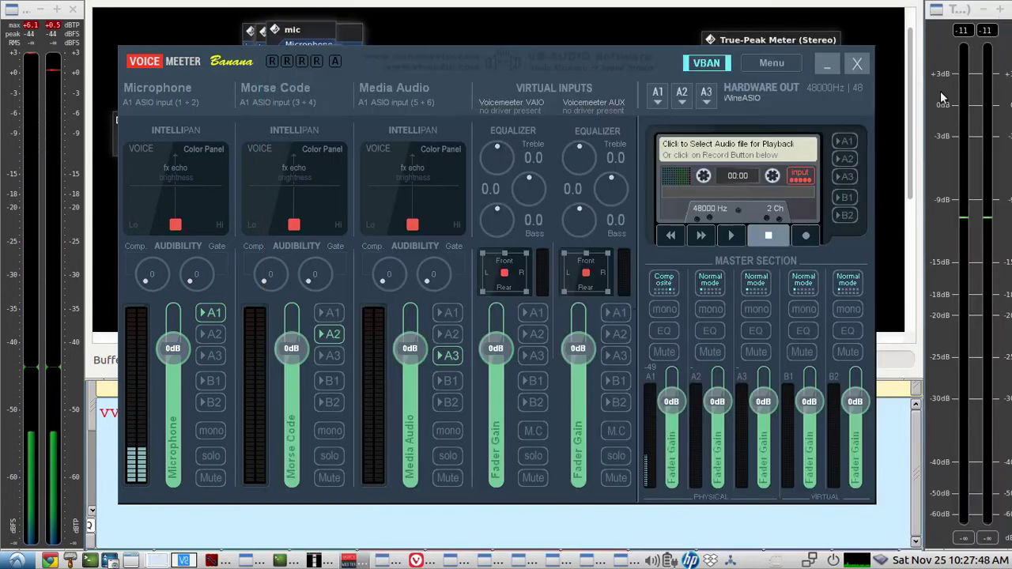
click(183, 560)
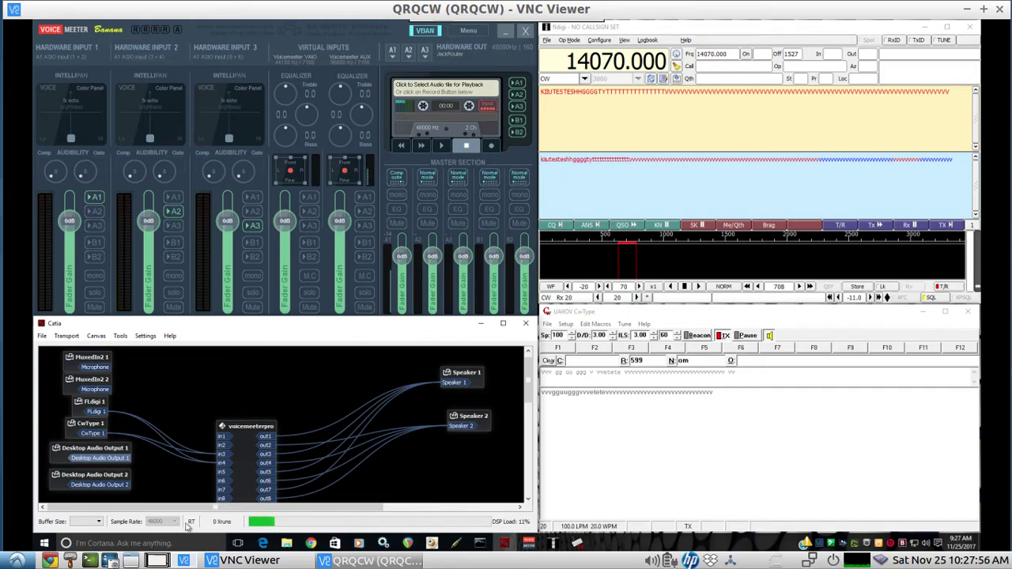
click(158, 560)
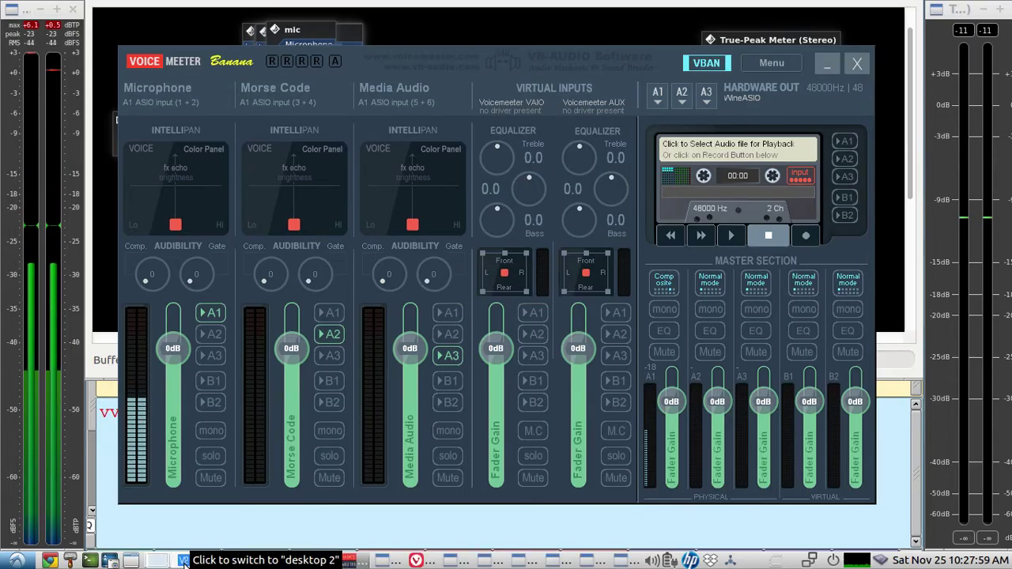
click(185, 560)
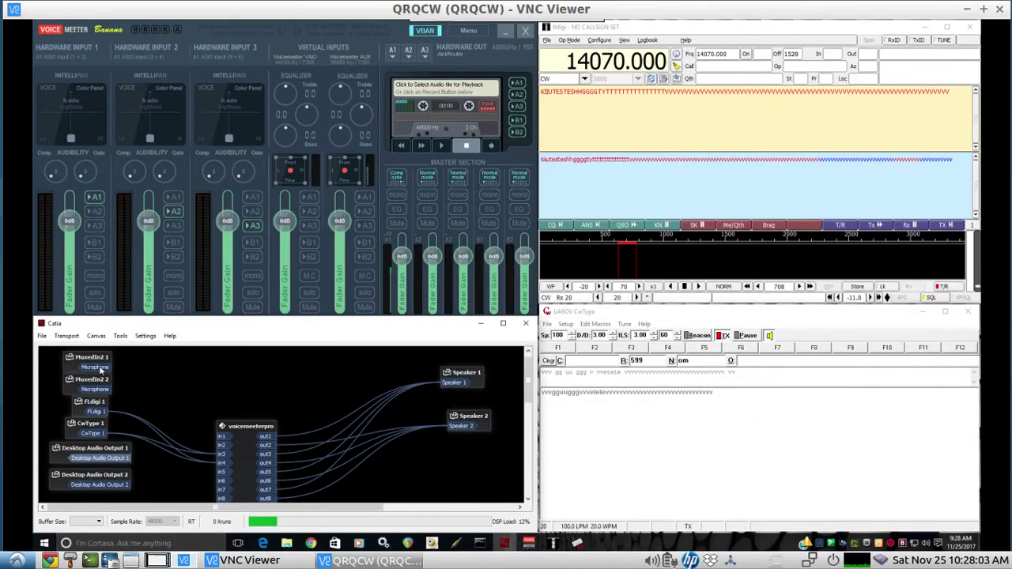
drag(100, 369, 224, 433)
drag(100, 389, 224, 444)
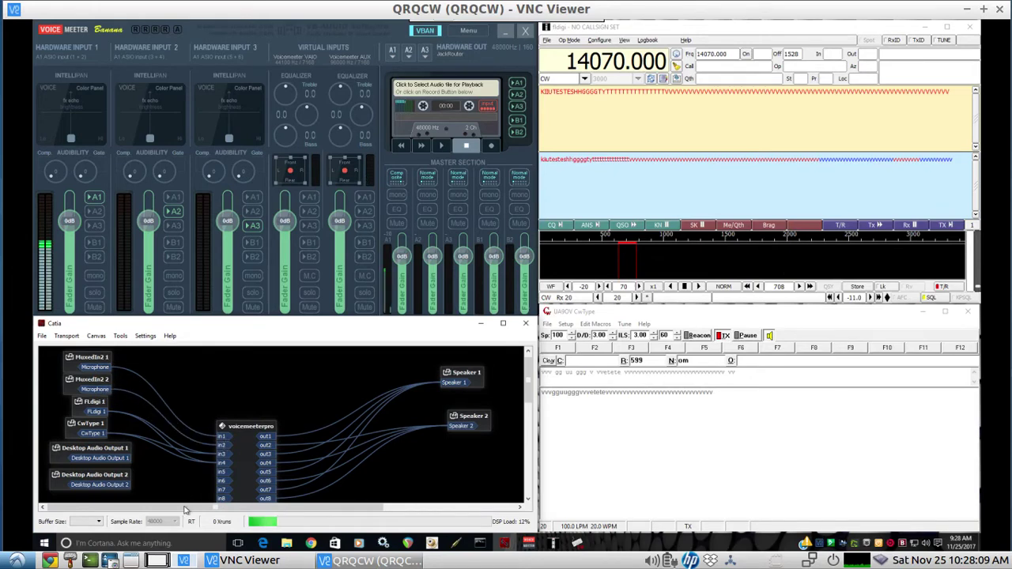
Step: Check the local mixer, inspect the MuxedIn2 2 Microphone port options, then return to the local desktop
click(164, 559)
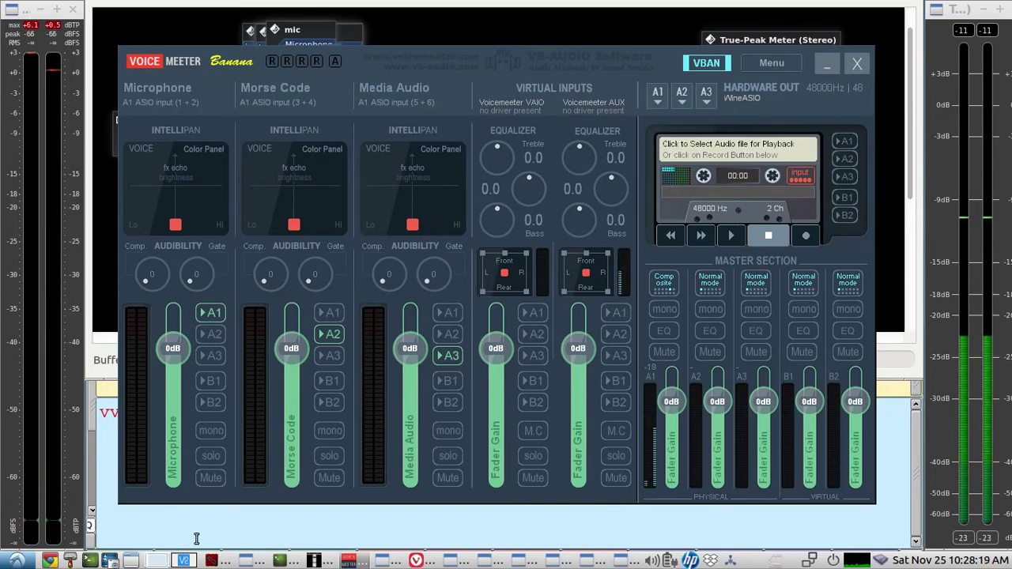
click(183, 559)
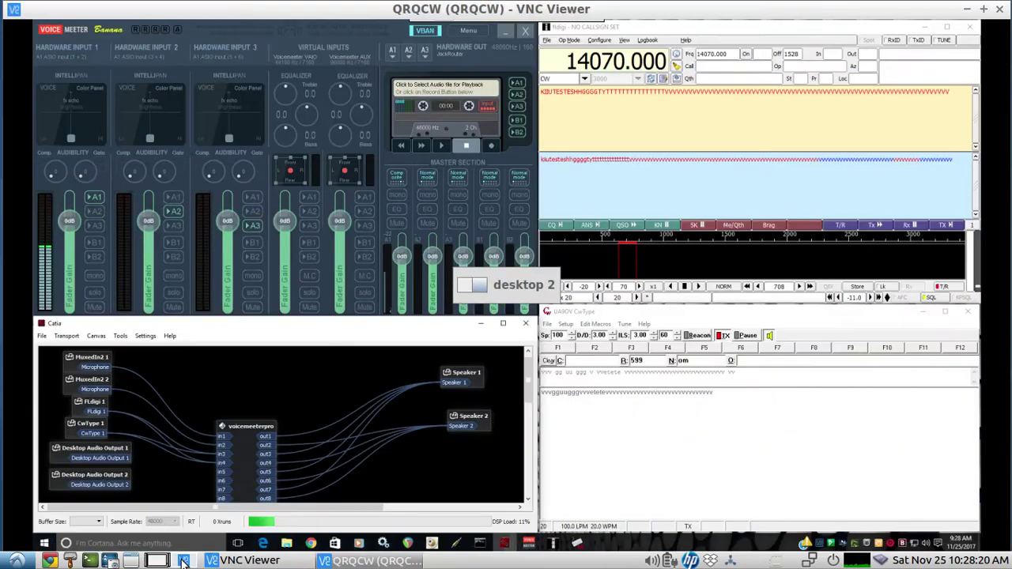
right_click(103, 389)
key(Escape)
right_click(108, 389)
key(Escape)
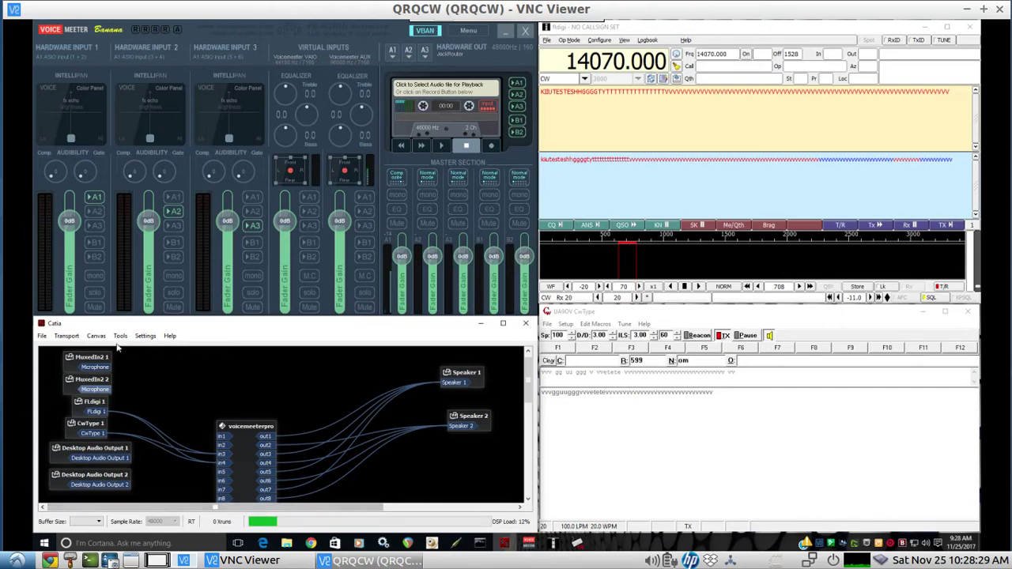
key(ctrl+alt+Left)
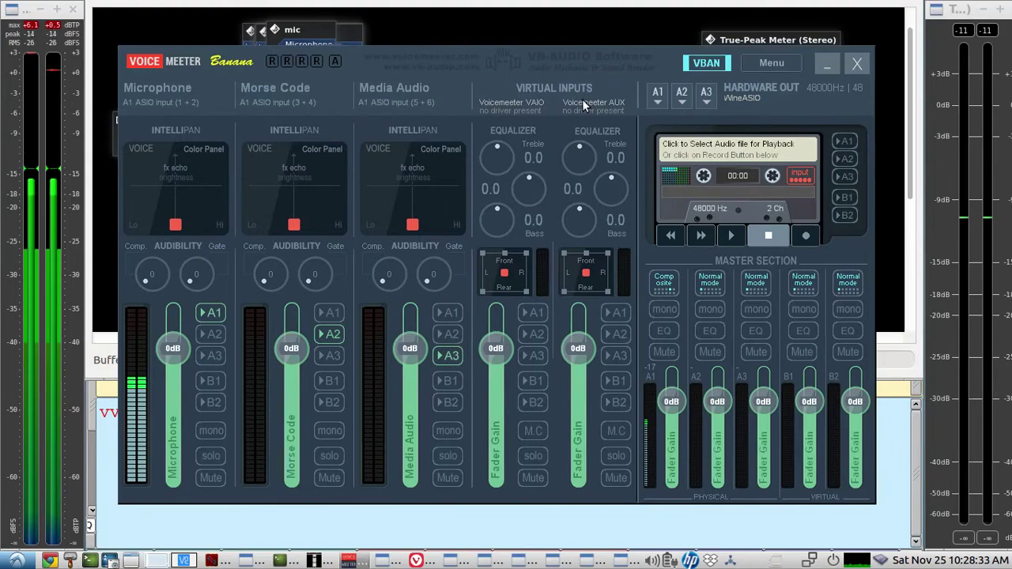
click(755, 64)
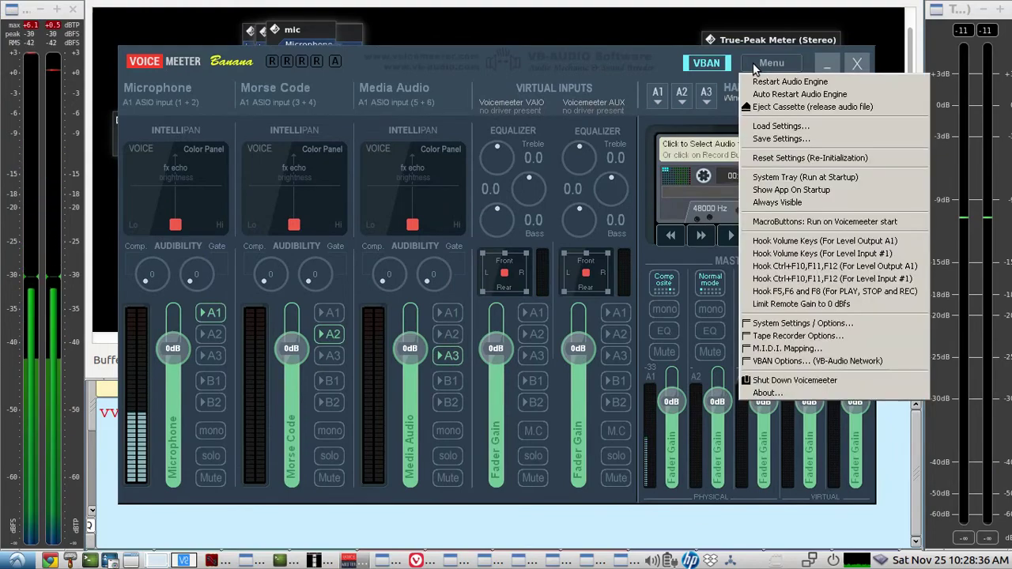
click(804, 321)
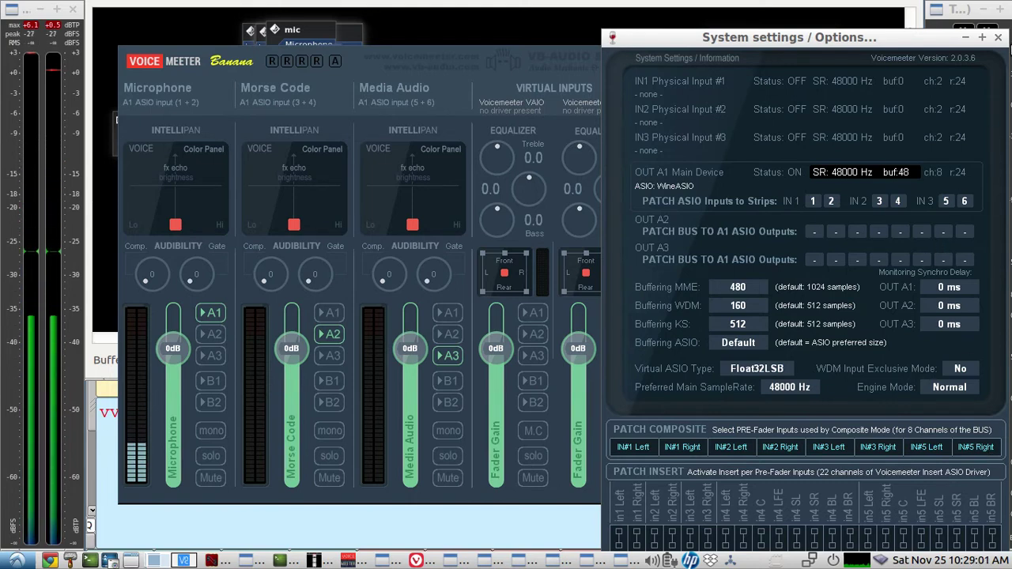
click(998, 38)
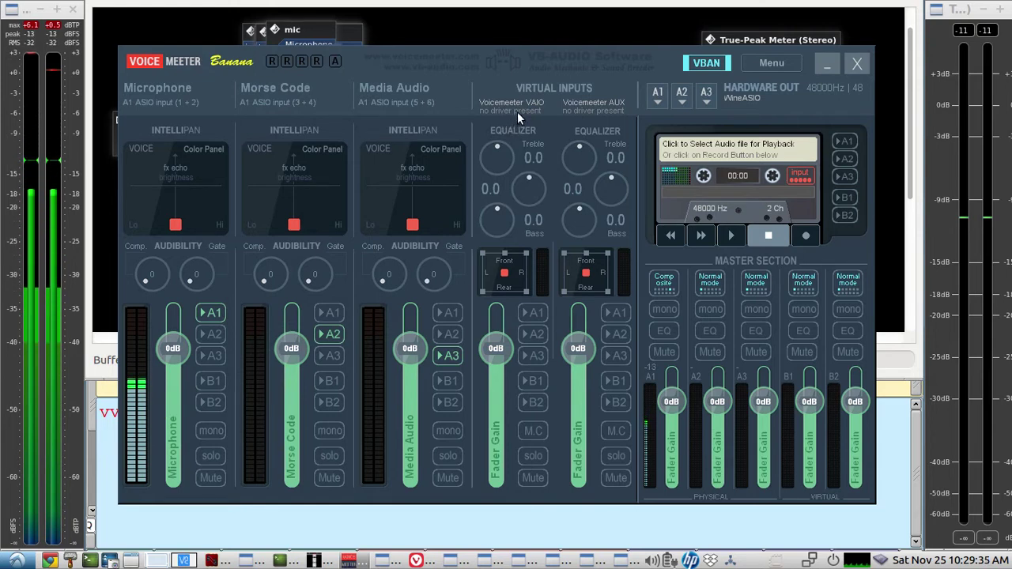
Step: Review the VBAN stream tables, close them, and raise the JACK patchbay over the mixer
click(698, 61)
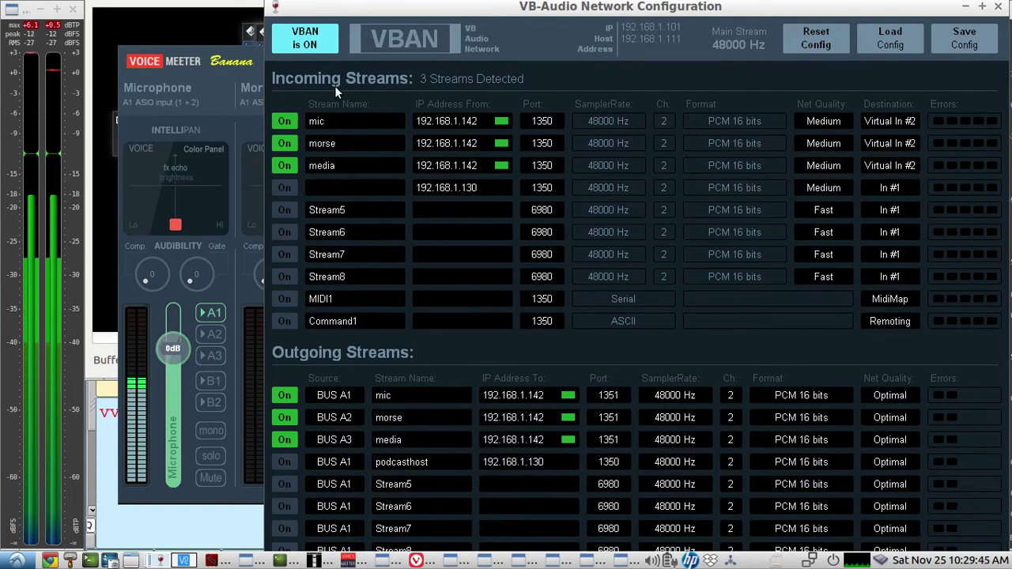
click(1000, 7)
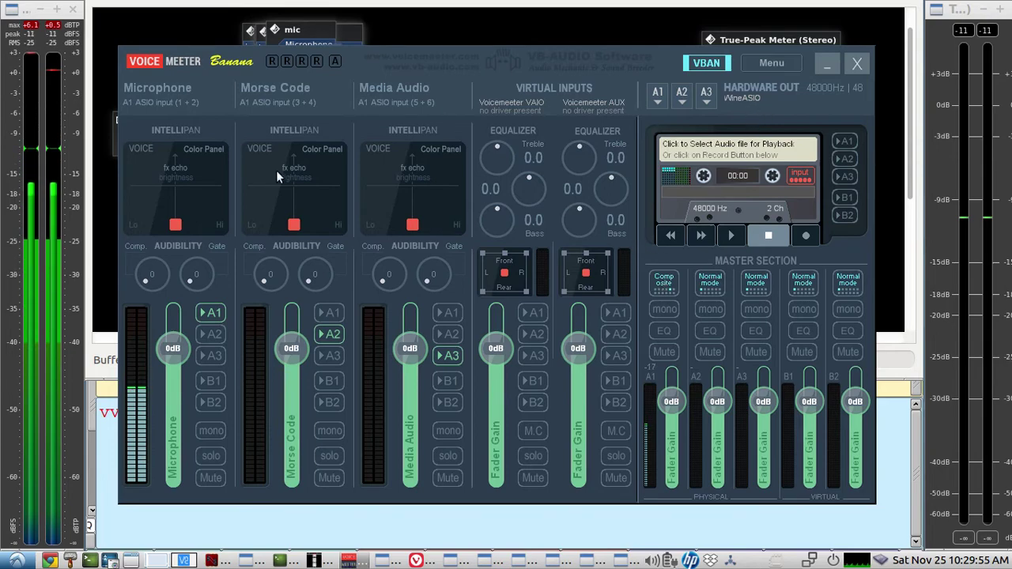
click(556, 28)
Step: Highlight VoicemeeterPro out_1, out_2 and out_4 links in Catia, nudging the recorder and meter nodes left
click(481, 159)
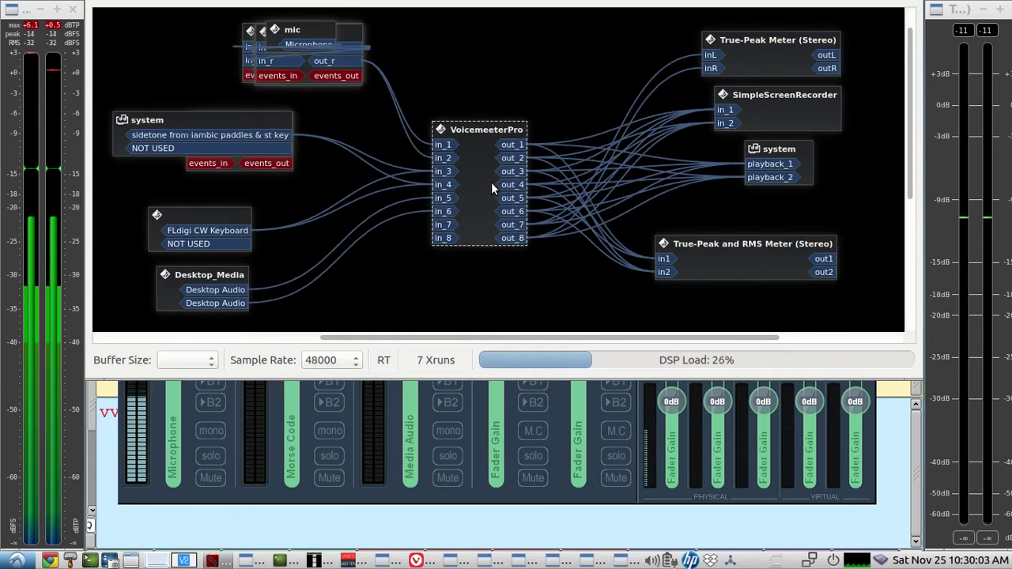
click(507, 147)
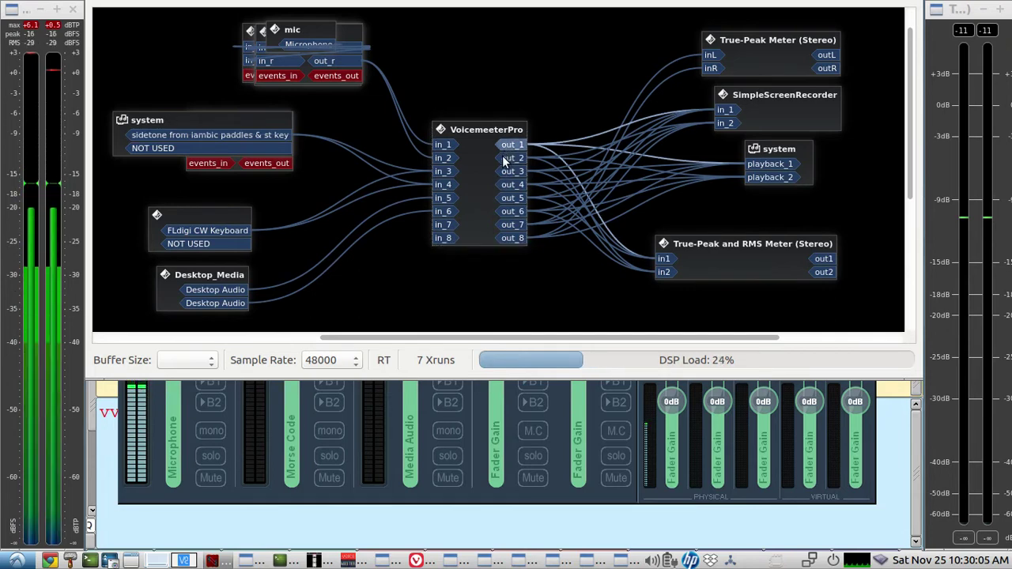
click(506, 159)
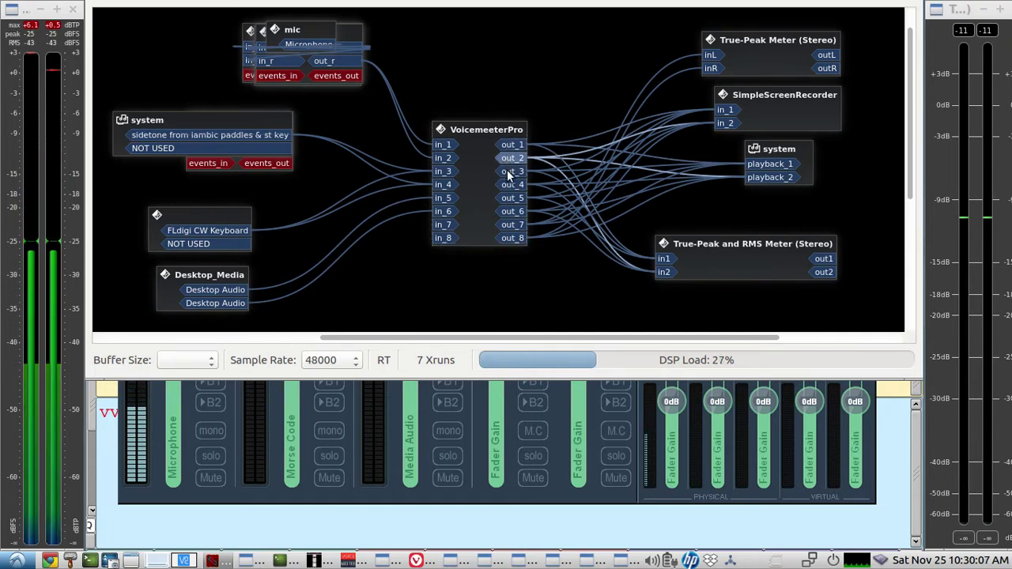
click(761, 107)
drag(761, 104, 757, 104)
drag(737, 257, 732, 257)
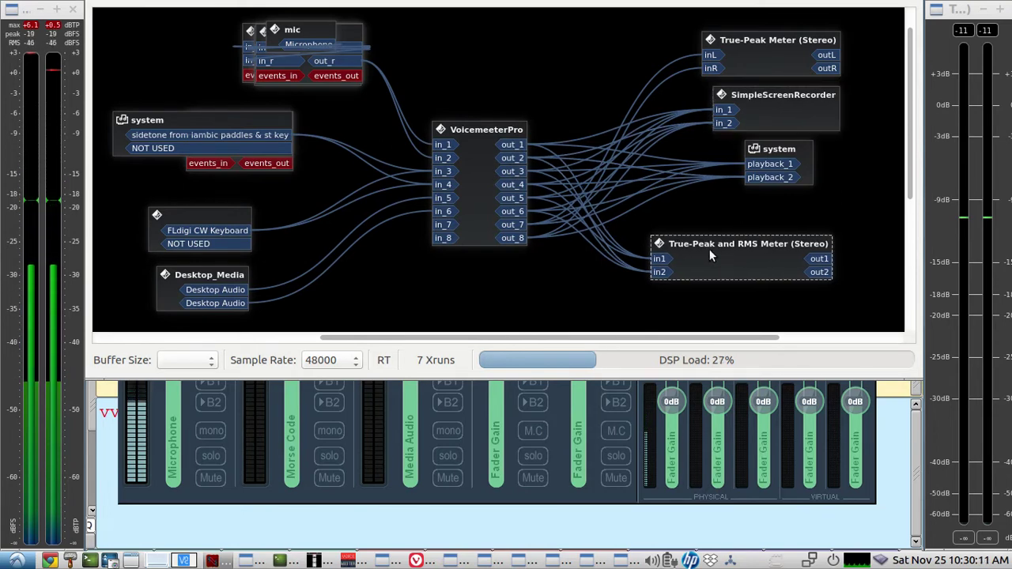
click(519, 147)
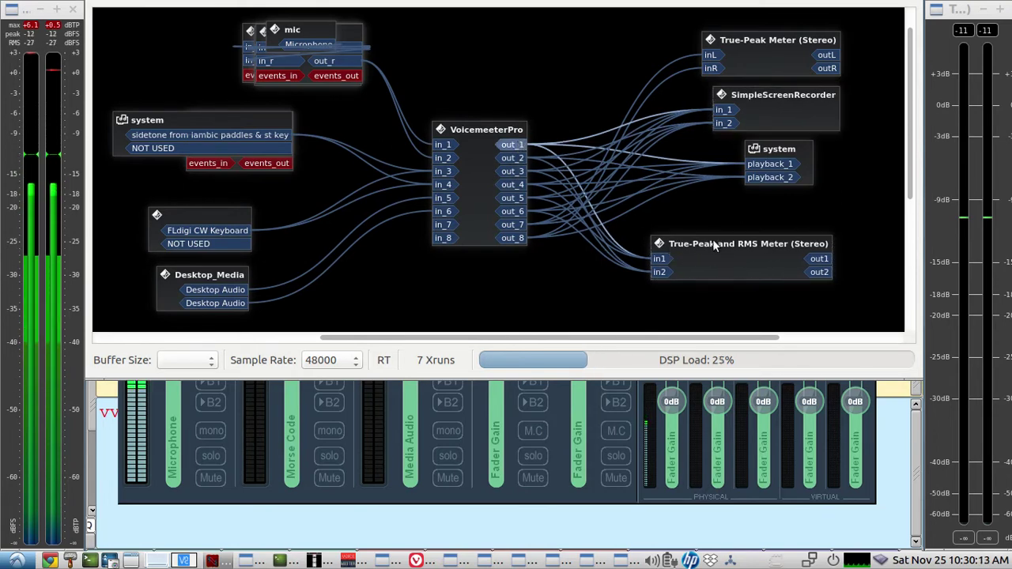
click(787, 152)
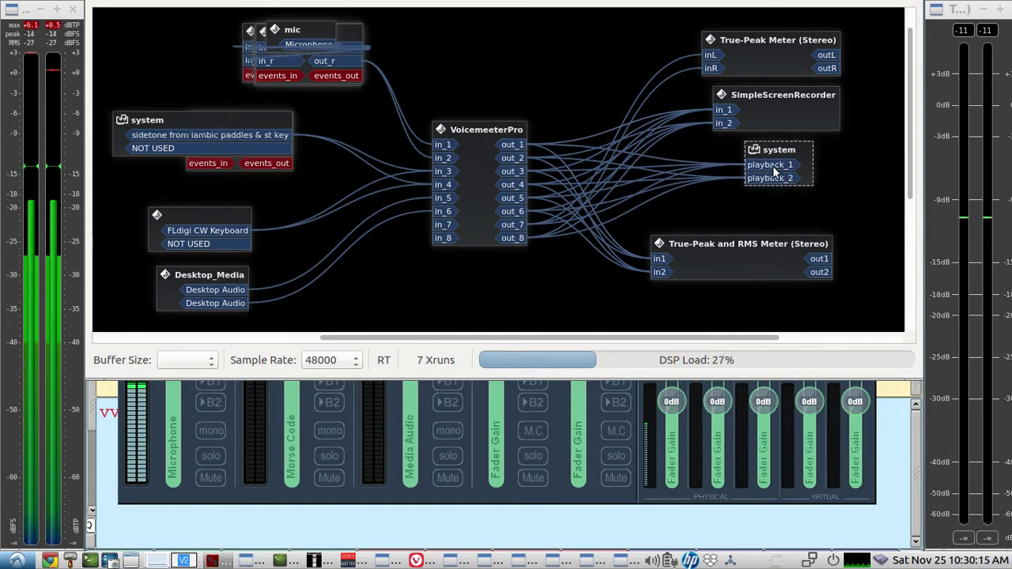
click(518, 185)
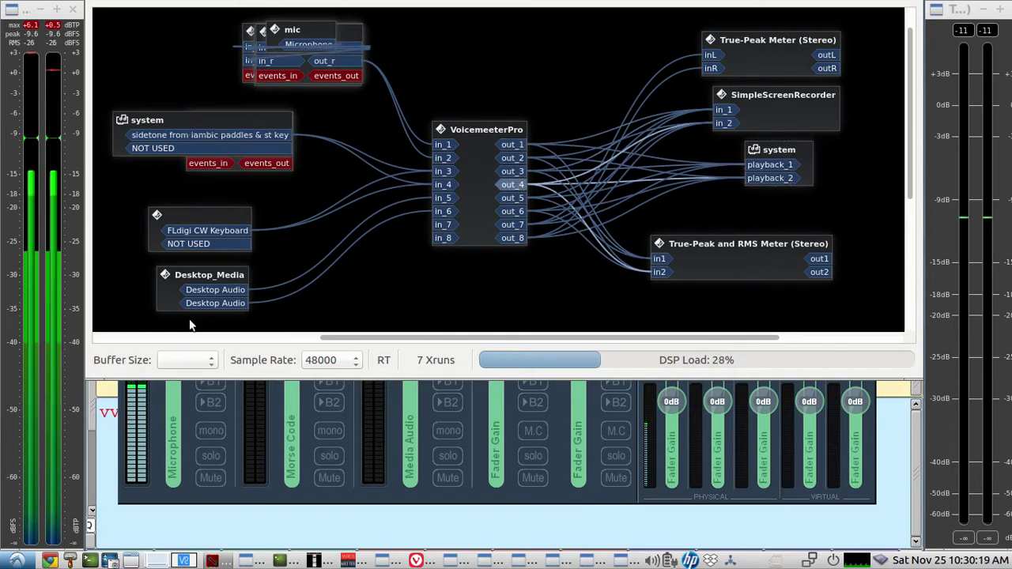
Step: Trace the connections into VoicemeeterPro in_4, then bring Voicemeeter Banana back in front
click(303, 494)
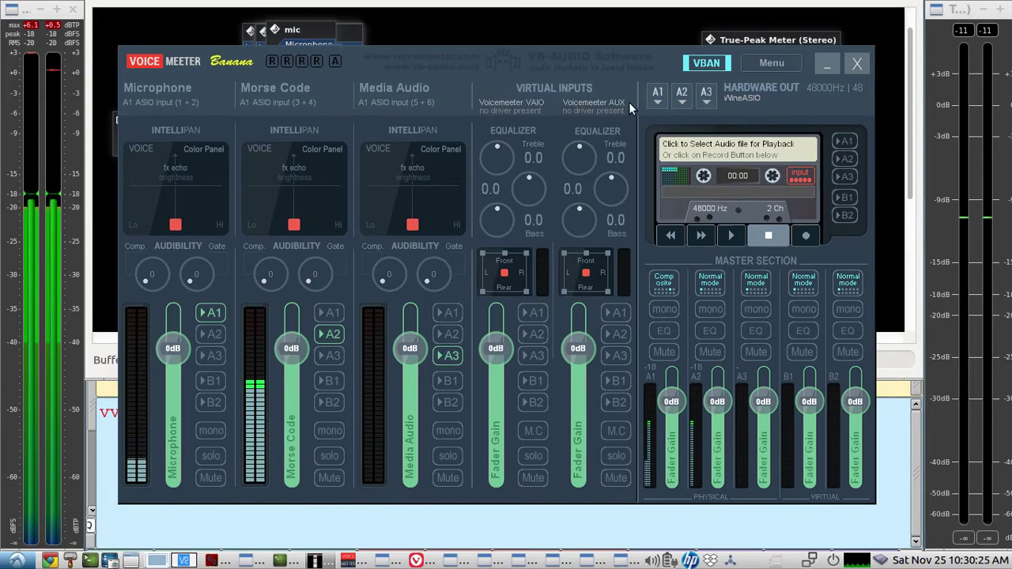
key(alt+Tab)
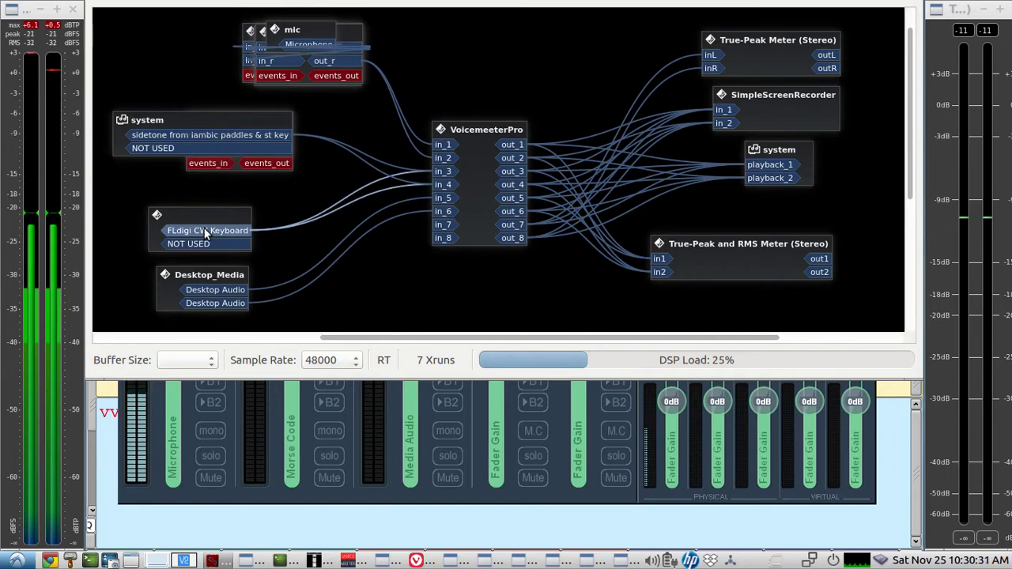
click(448, 187)
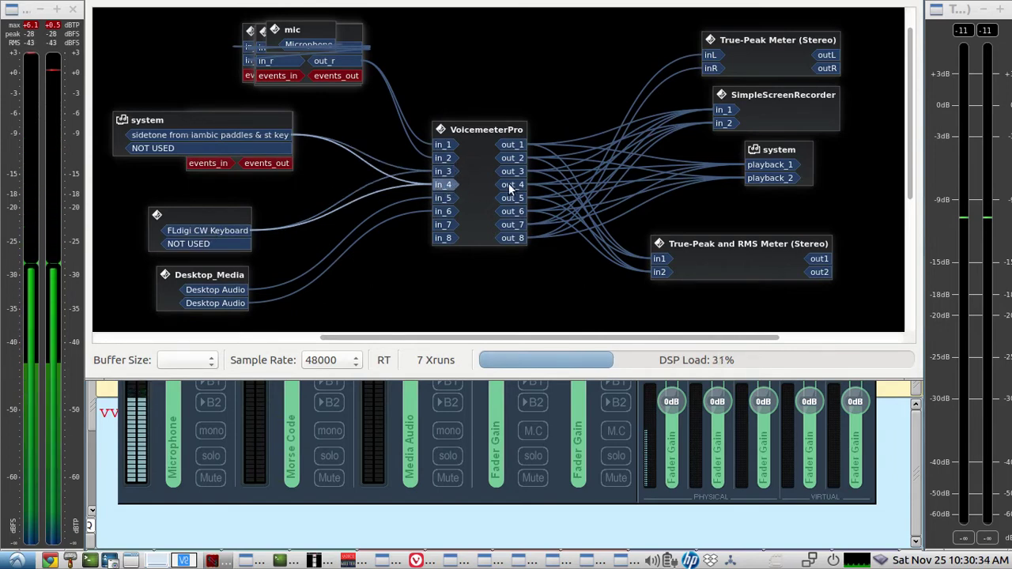
click(274, 475)
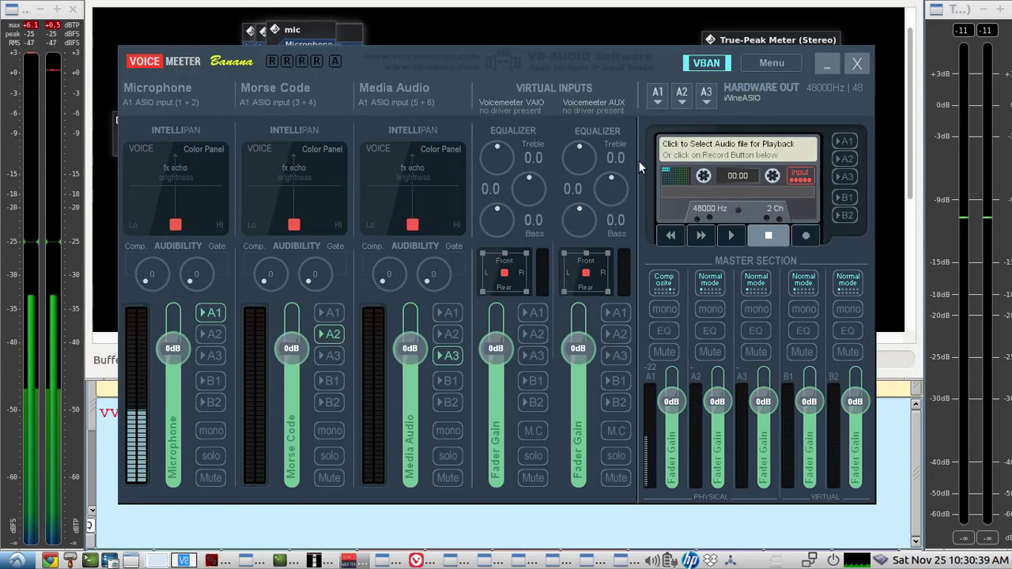
Step: Review the VBAN streams, then play the YouTube video in Vivaldi and minimize the browser
click(710, 63)
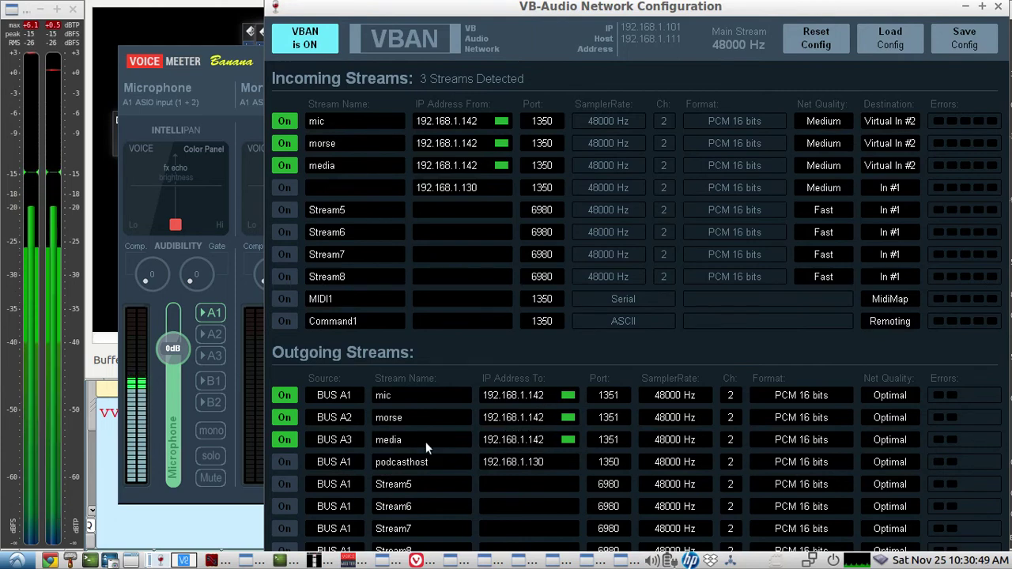
click(998, 6)
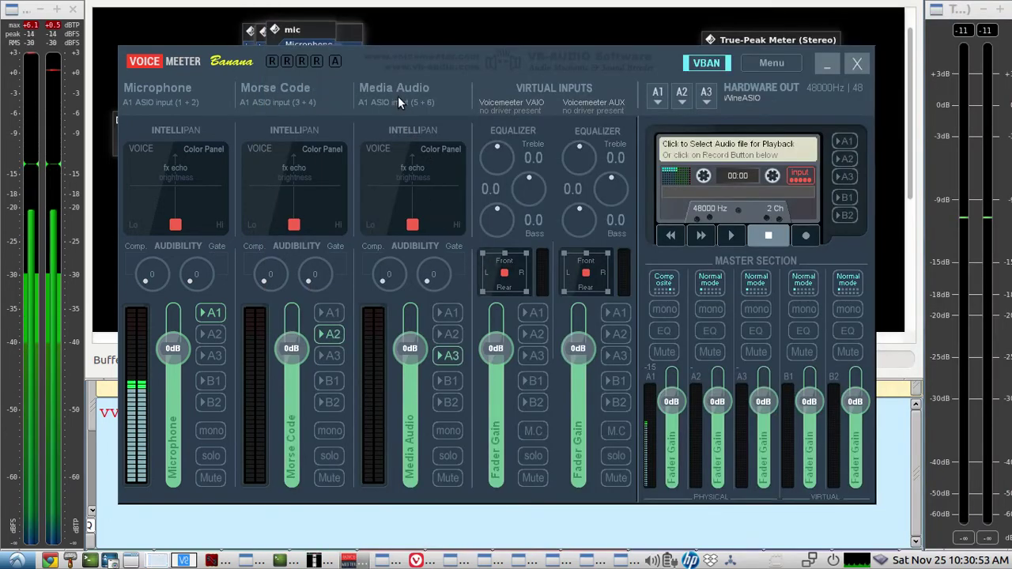
click(417, 562)
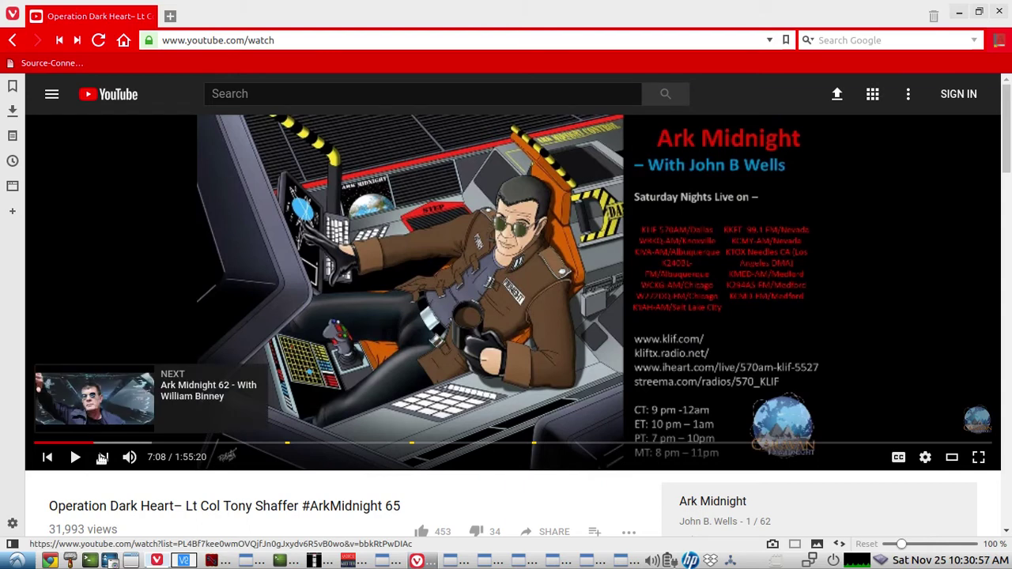
click(74, 457)
click(958, 12)
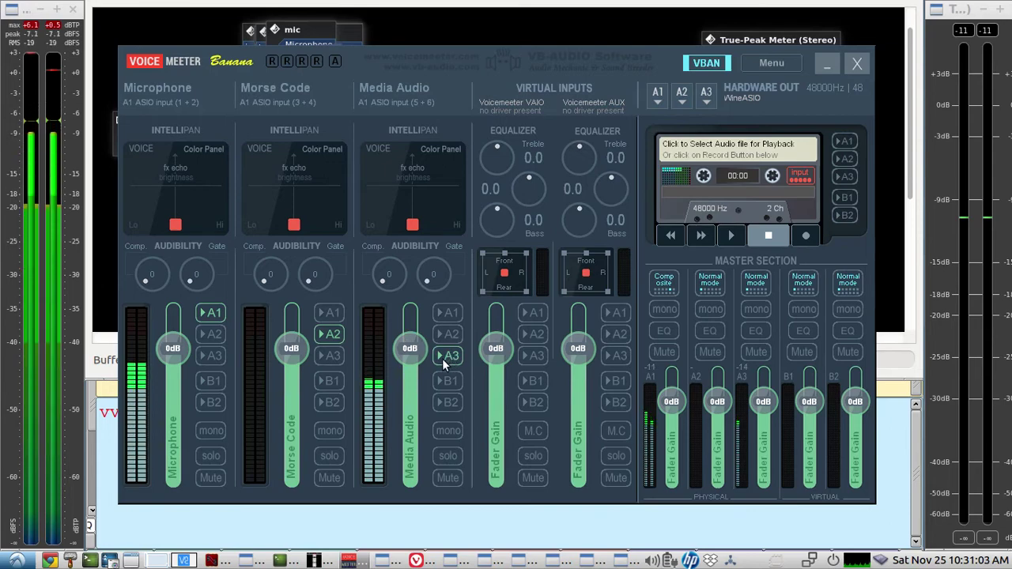
Step: Enable A3 on the Media Audio strip and confirm the media stream under VBAN Outgoing Streams
click(449, 356)
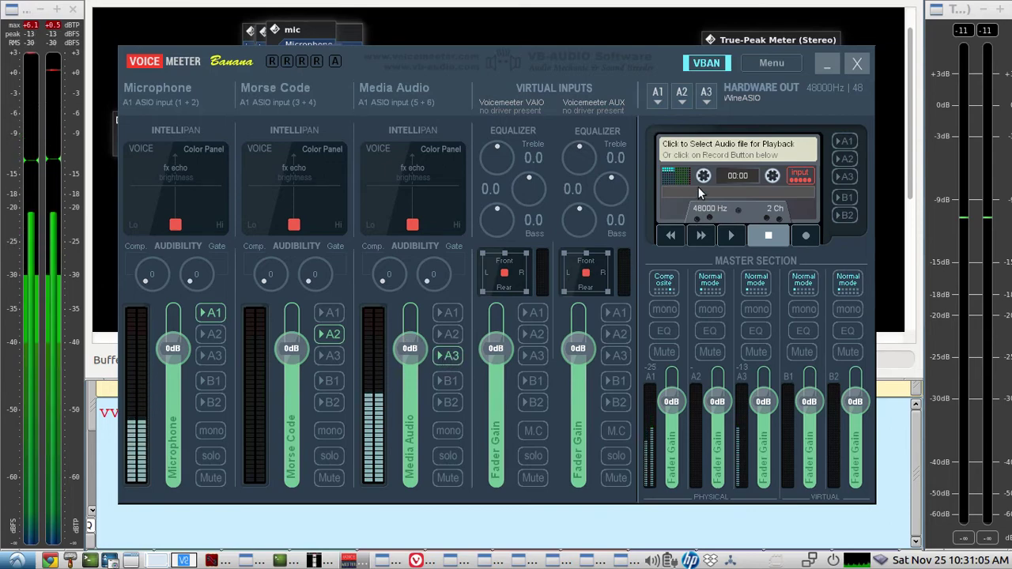
click(705, 63)
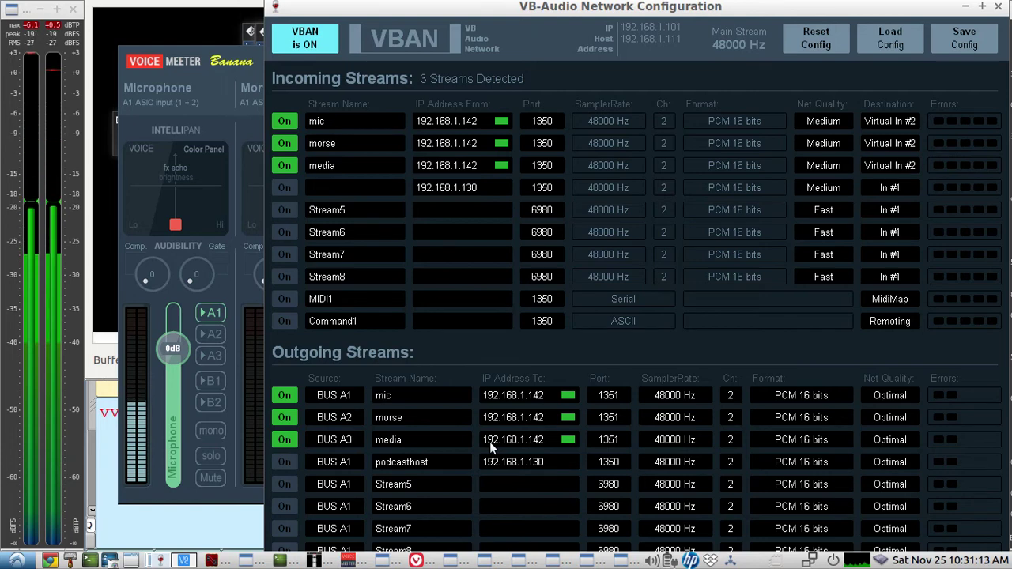
click(998, 7)
Step: Pause the YouTube video, minimize Vivaldi, and switch to the VNC Viewer (QRQCW) remote session
click(417, 561)
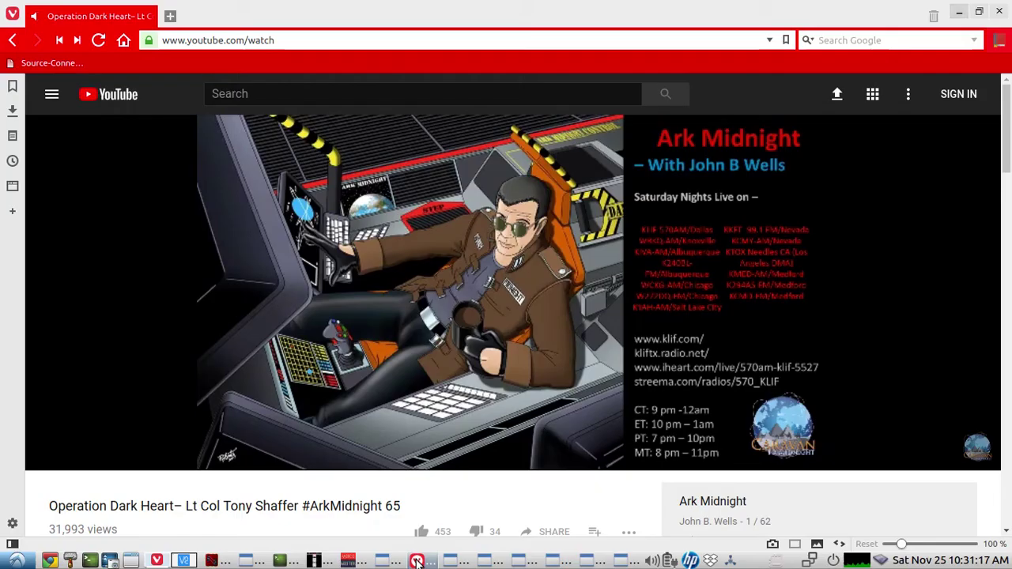
click(75, 457)
click(959, 12)
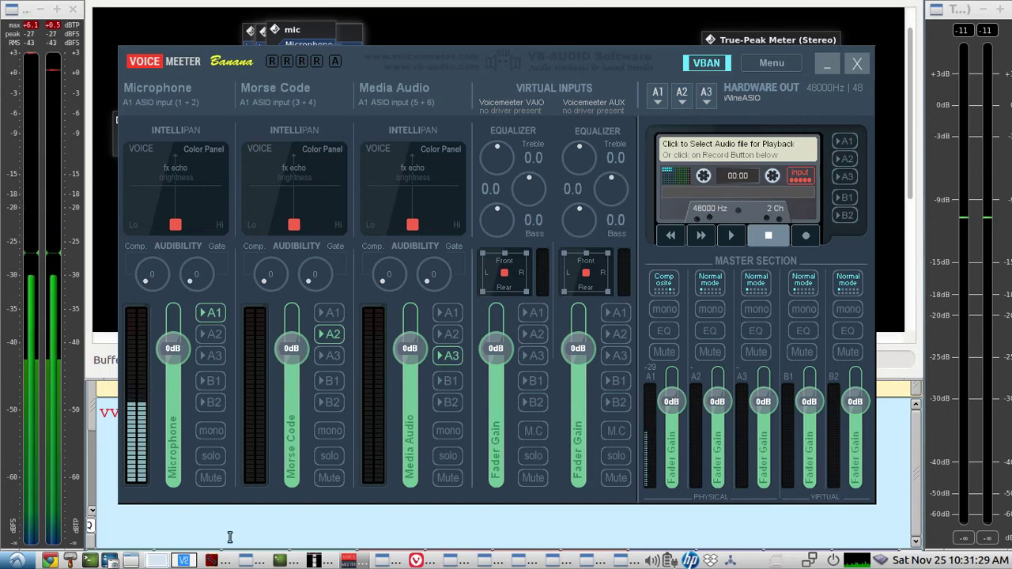
click(183, 560)
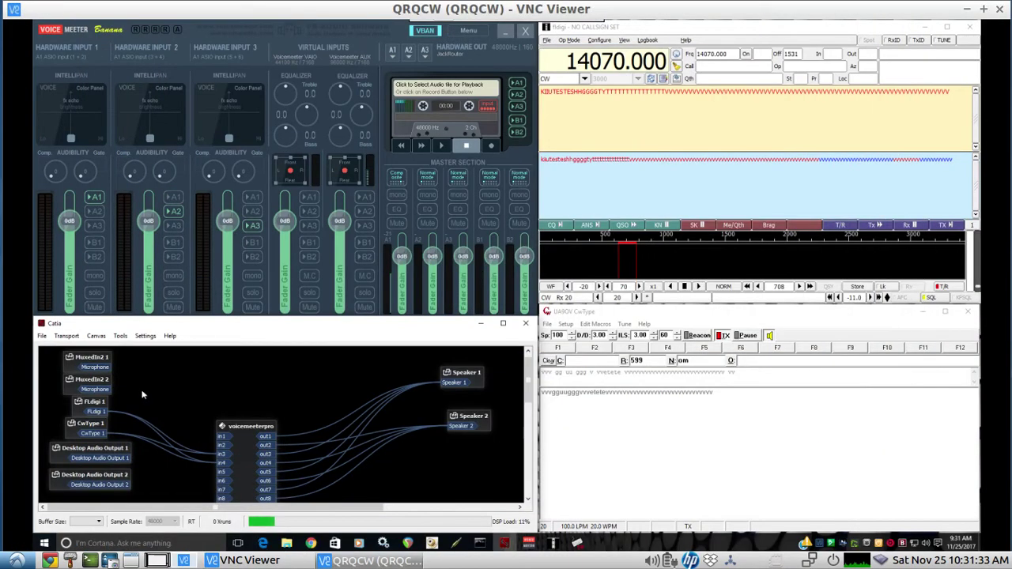
Step: Check Hardware Input 2's device list, send 'v' from the remote CwType, then focus Catia
click(642, 183)
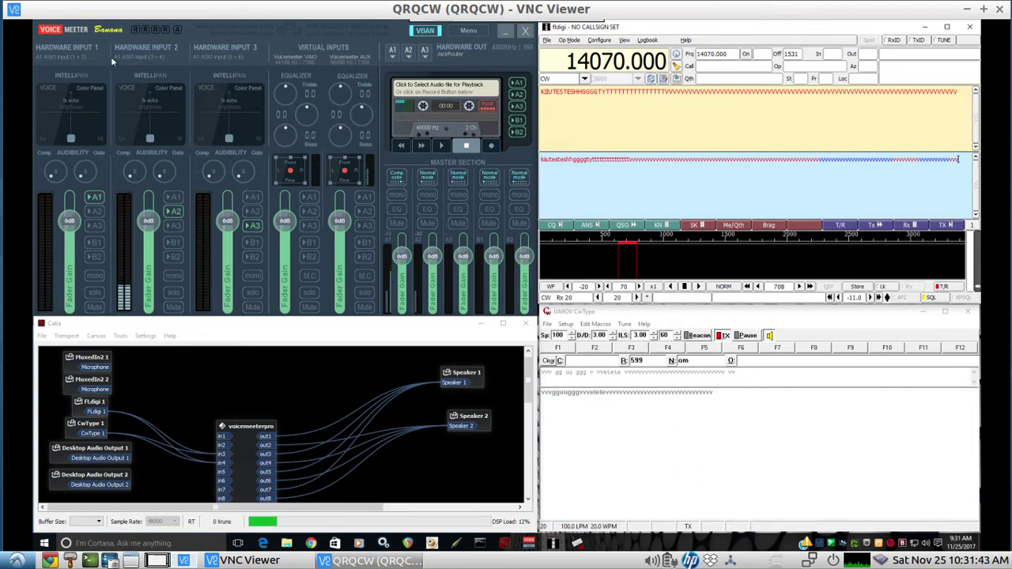
click(157, 48)
click(657, 207)
click(652, 465)
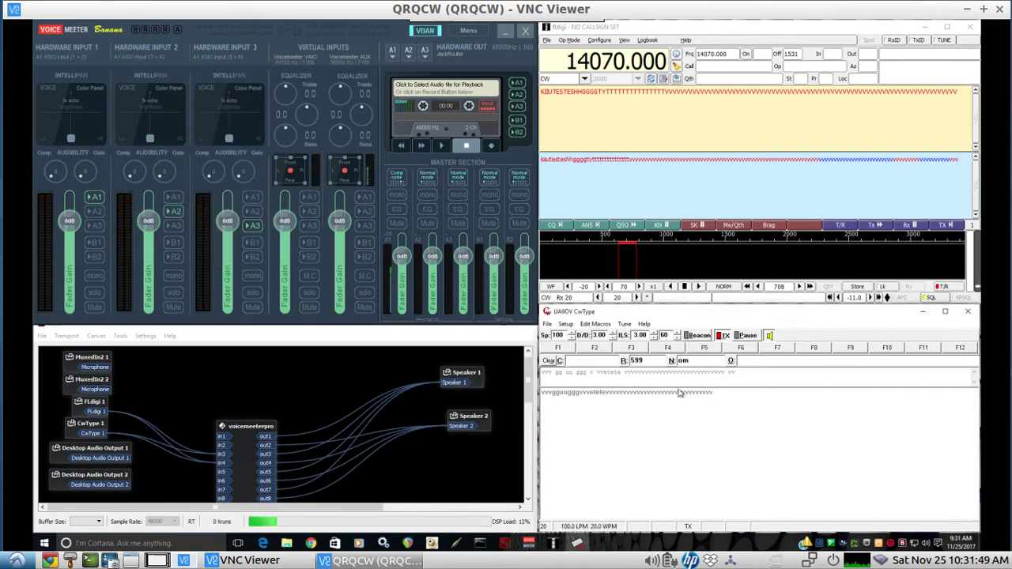
text(vv)
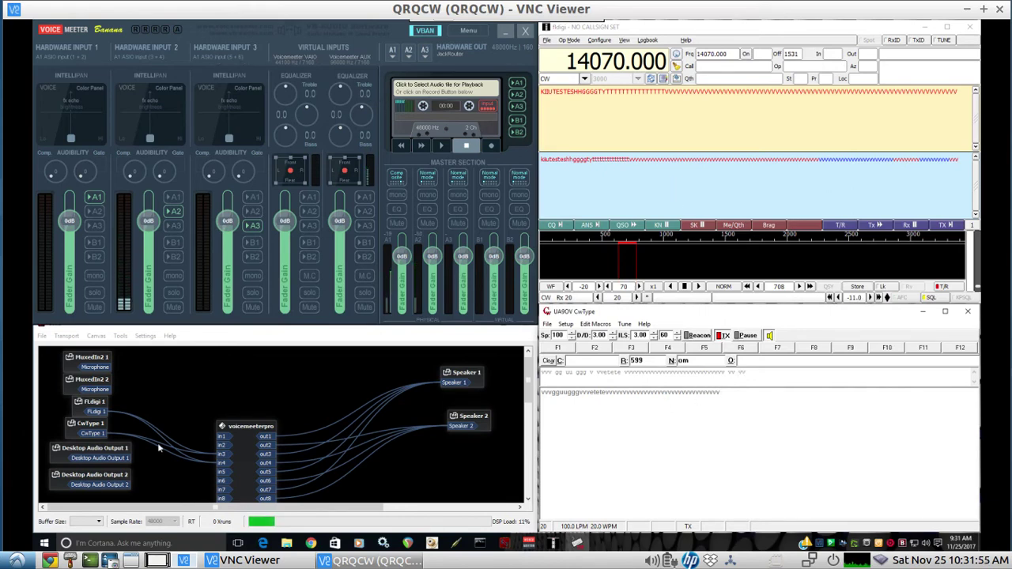
click(124, 458)
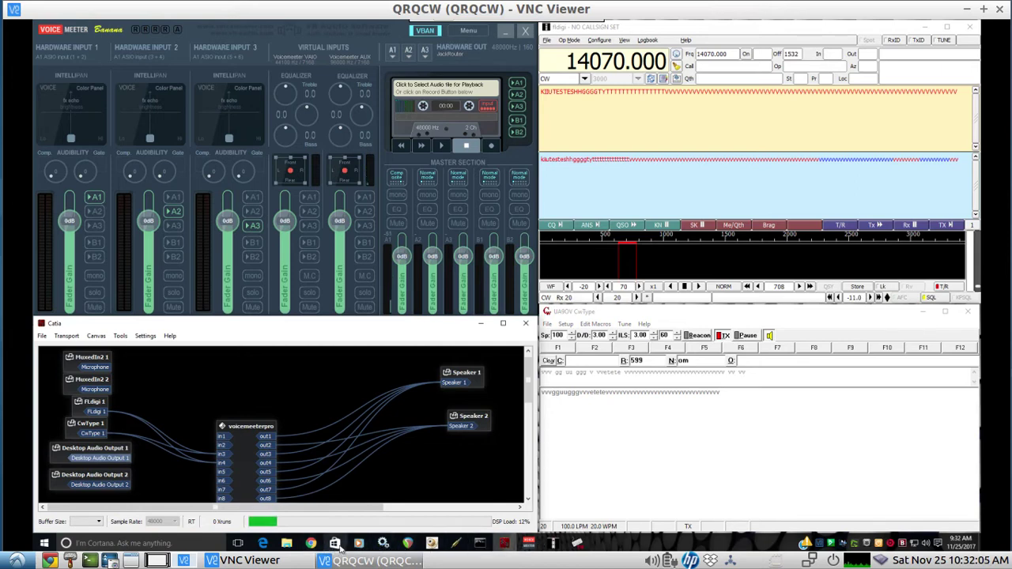
mouse_move(358, 543)
Step: Connect Desktop Audio Output 1 and Desktop Audio Output 2 to voicemeeterpro inputs in the Catia patchbay
drag(127, 459, 182, 473)
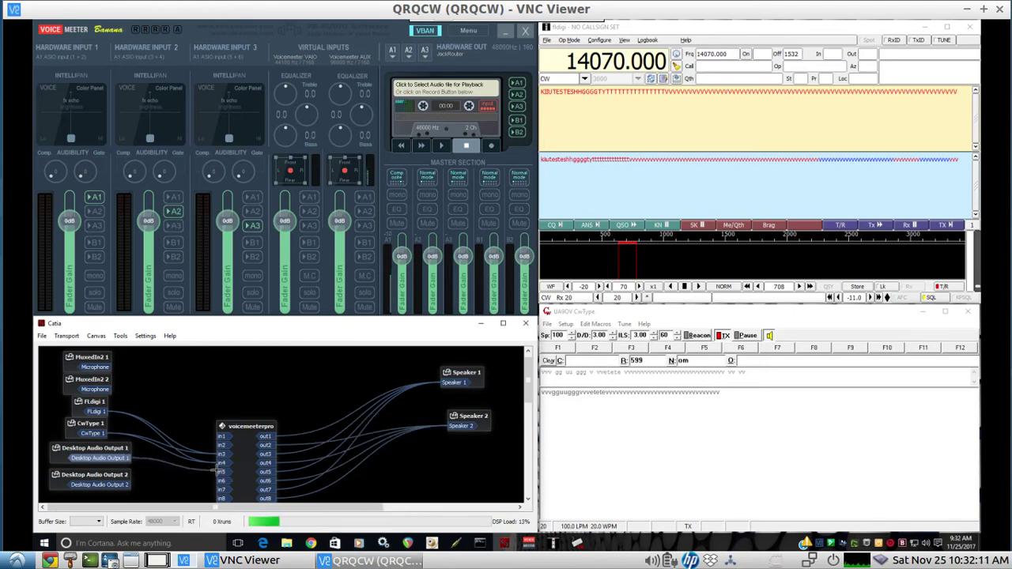
drag(219, 472, 221, 469)
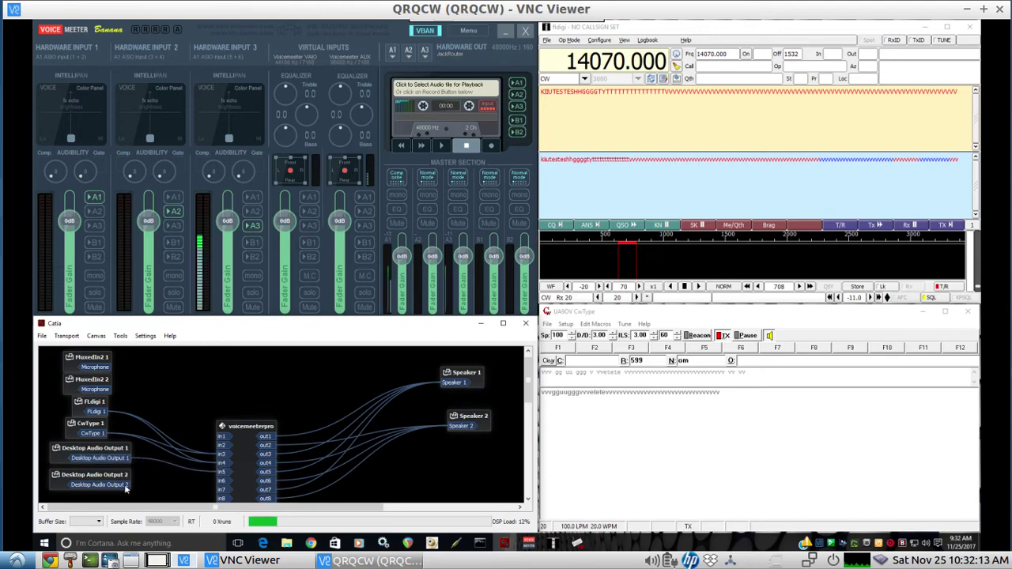
drag(125, 489, 223, 484)
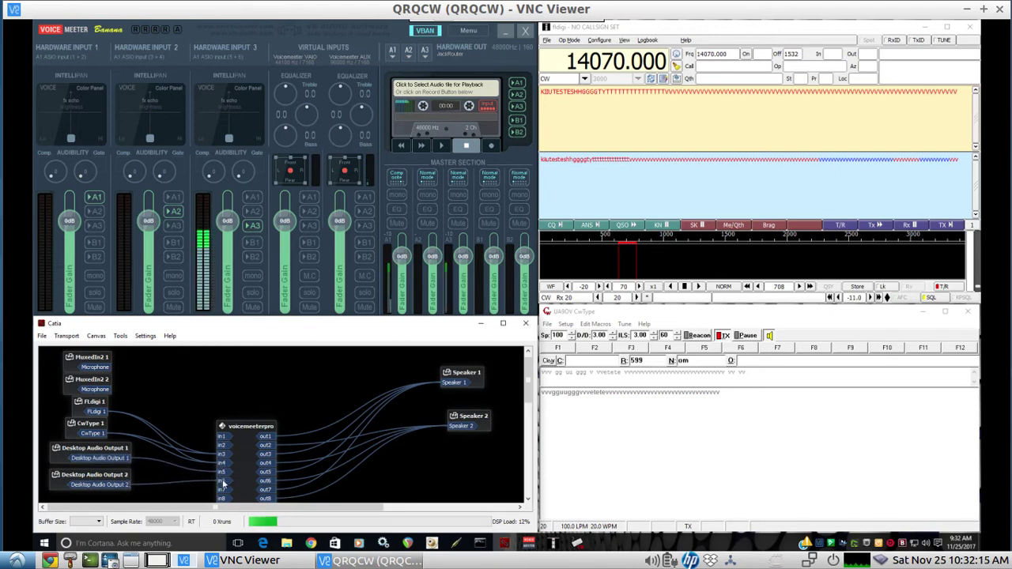
Step: Disconnect Desktop Audio Output 1 and Desktop Audio Output 2 from voicemeeterpro
right_click(123, 454)
click(155, 478)
right_click(130, 485)
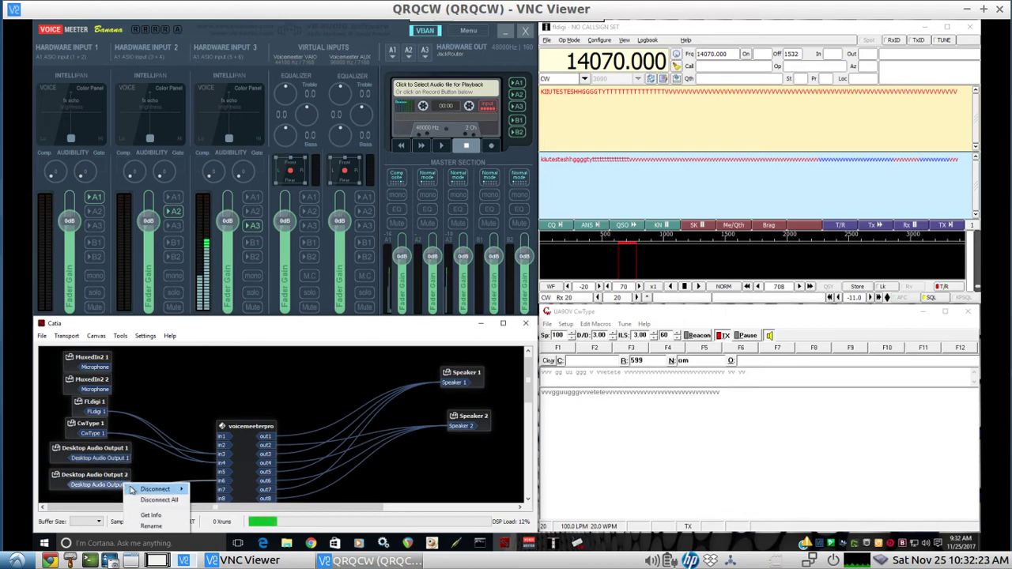
click(217, 494)
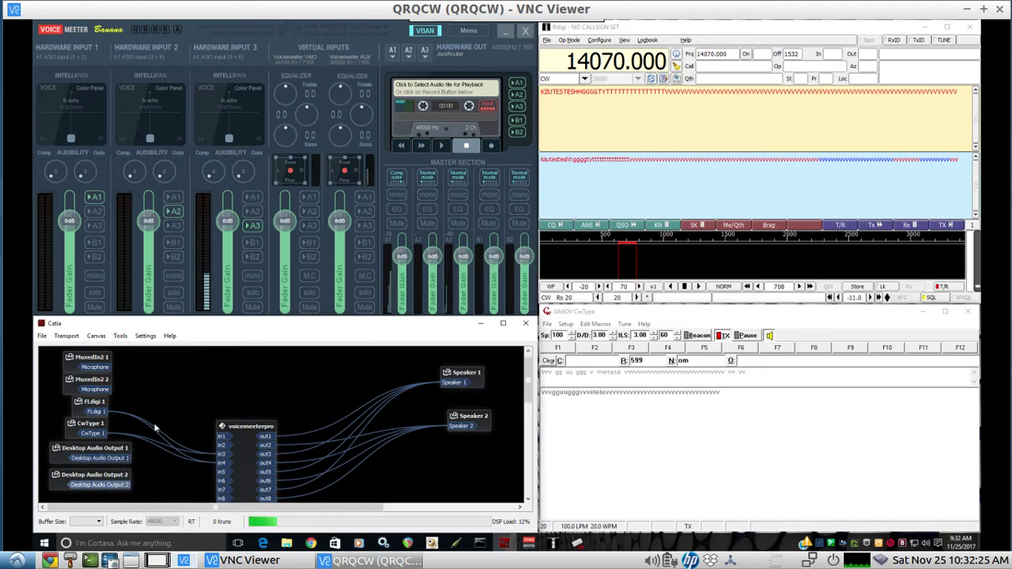
Step: Test-wire the MuxedIn2 1 microphone into voicemeeterpro's first input, then disconnect it again
drag(95, 371, 223, 440)
right_click(111, 368)
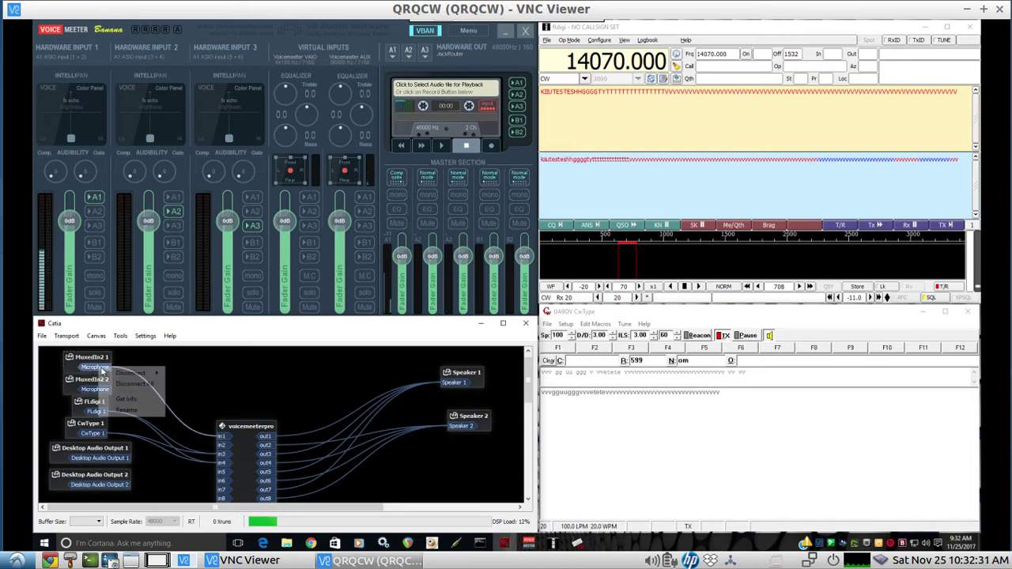
click(122, 385)
Step: Briefly connect Desktop Audio Output 2 to voicemeeterpro's in6, then clear all its connections
click(588, 185)
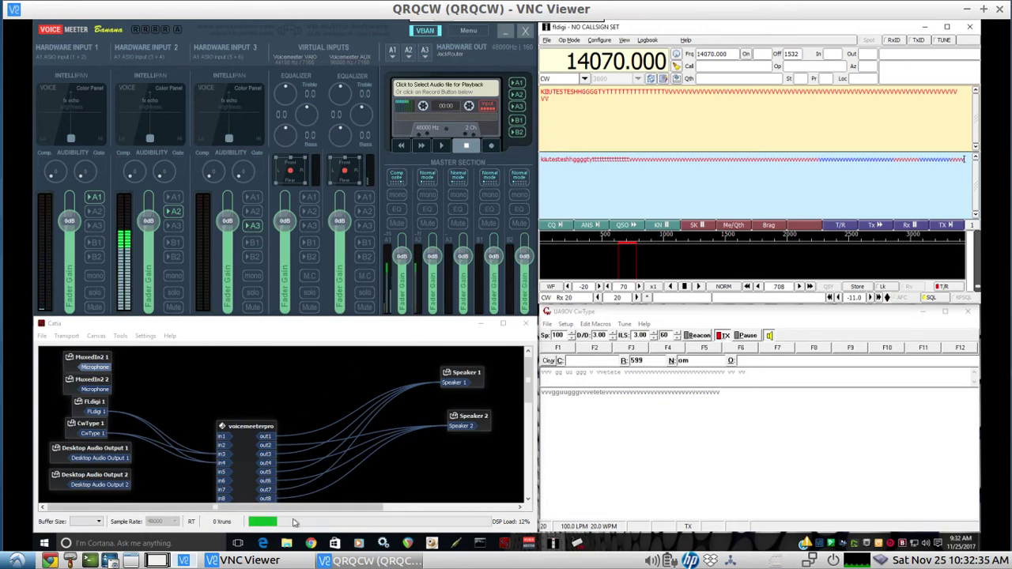
click(124, 485)
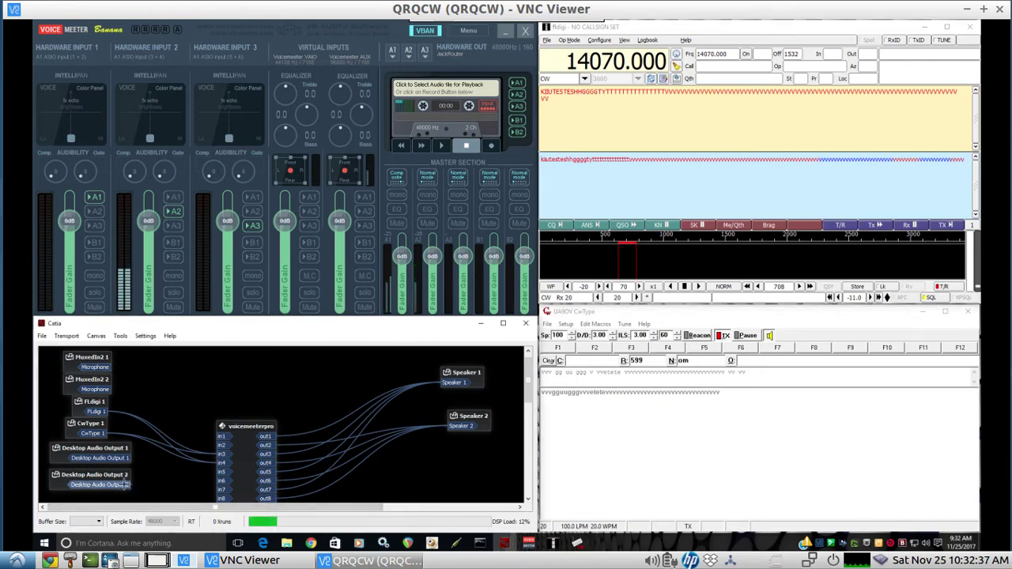
drag(124, 484, 223, 481)
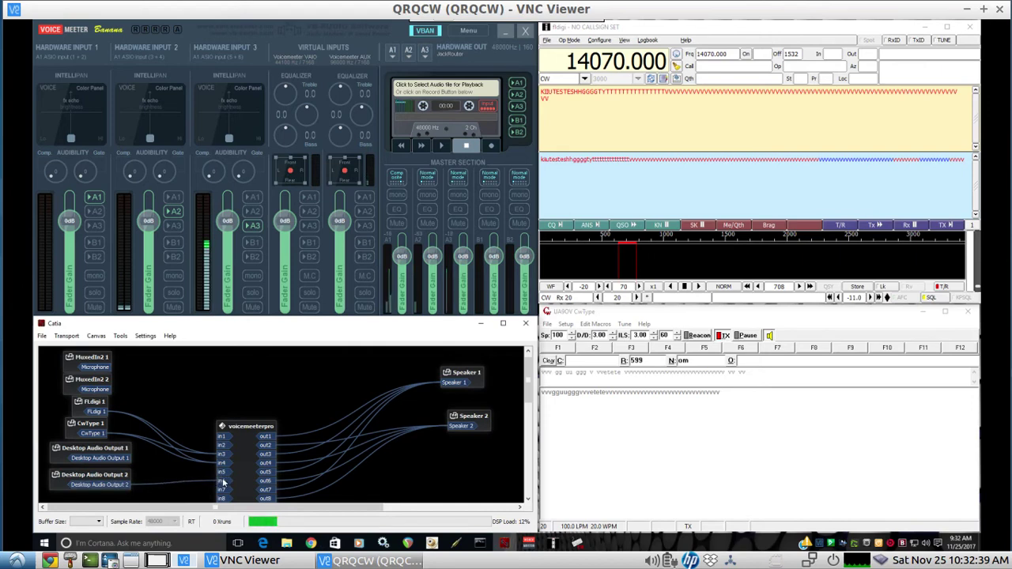
right_click(107, 489)
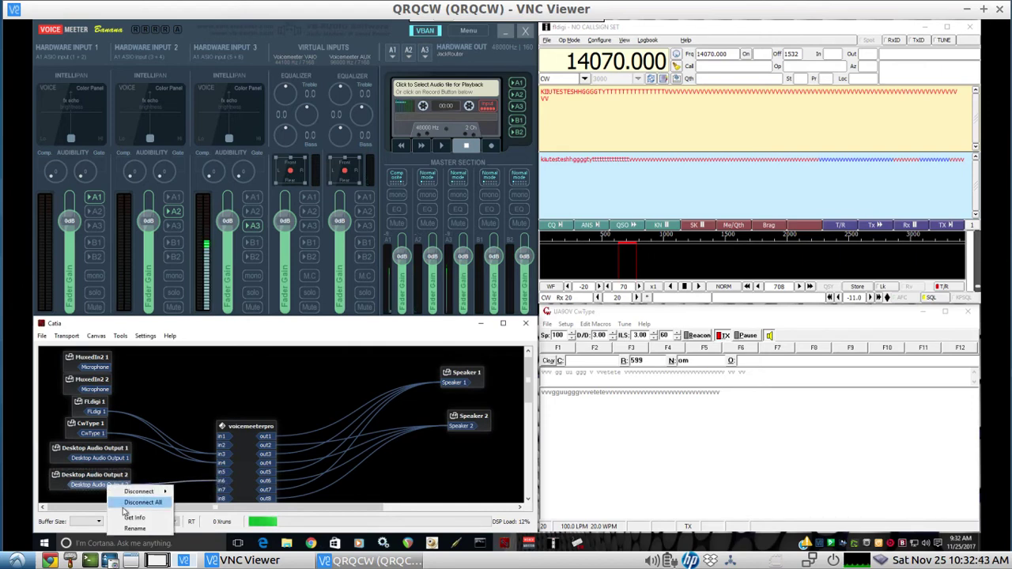
click(126, 504)
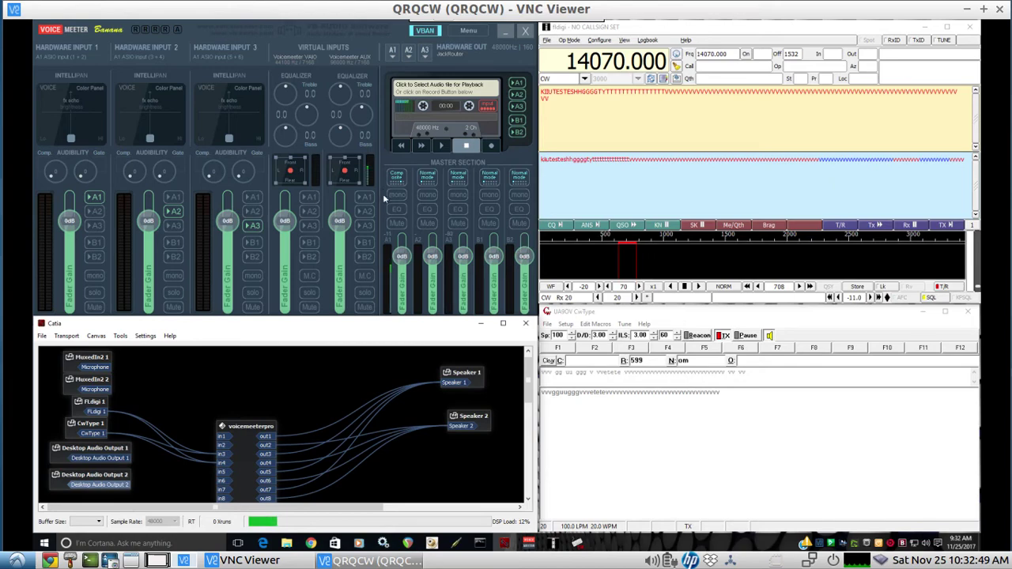
Step: Open the VBAN configuration and show the Destination choices for the incoming mic stream
click(427, 31)
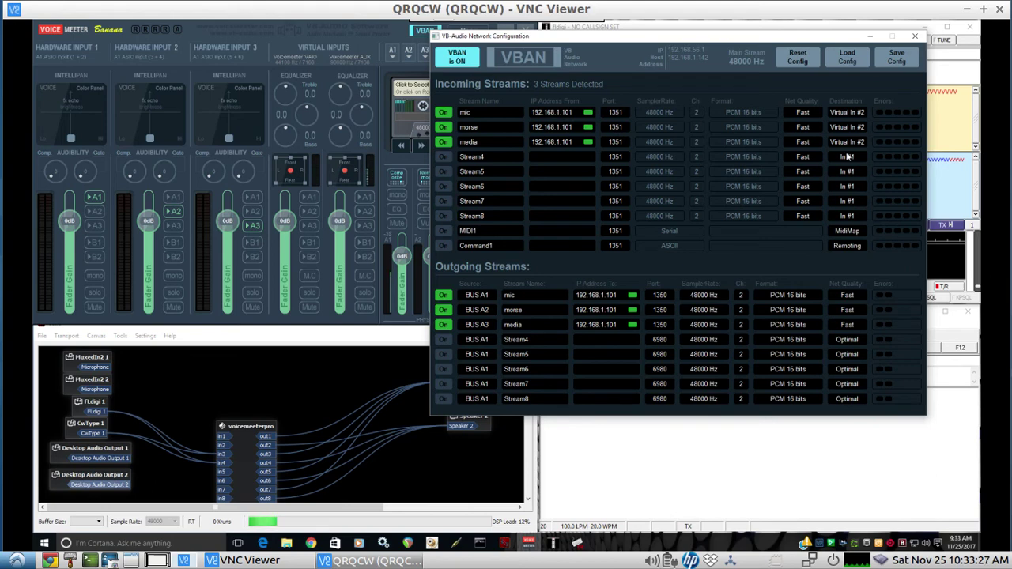
click(853, 114)
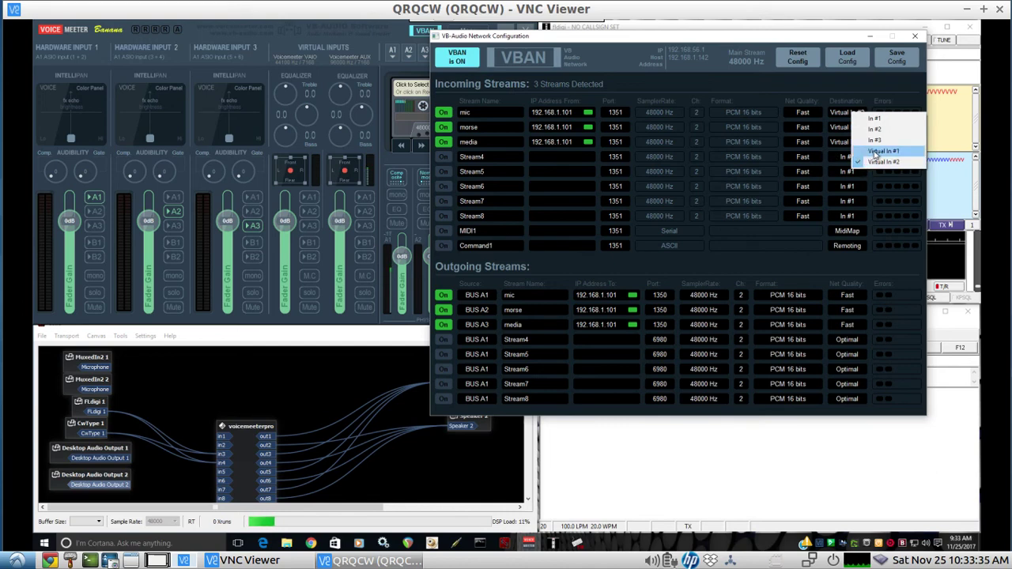
Step: Keep Virtual In #2 for the mic, close VBAN, and inspect Patch Composite slots 7 and 8 unchanged
click(875, 162)
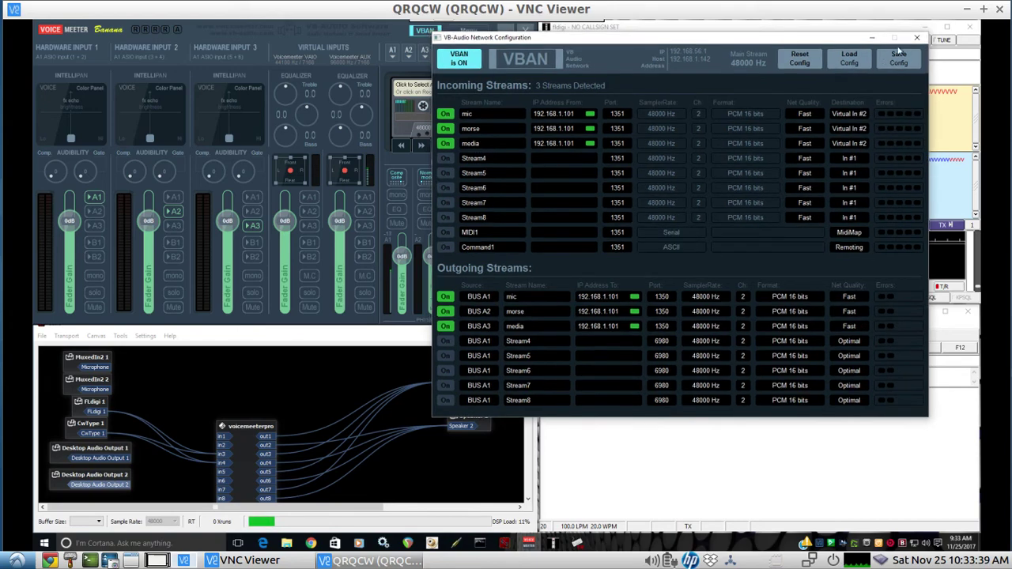
click(914, 38)
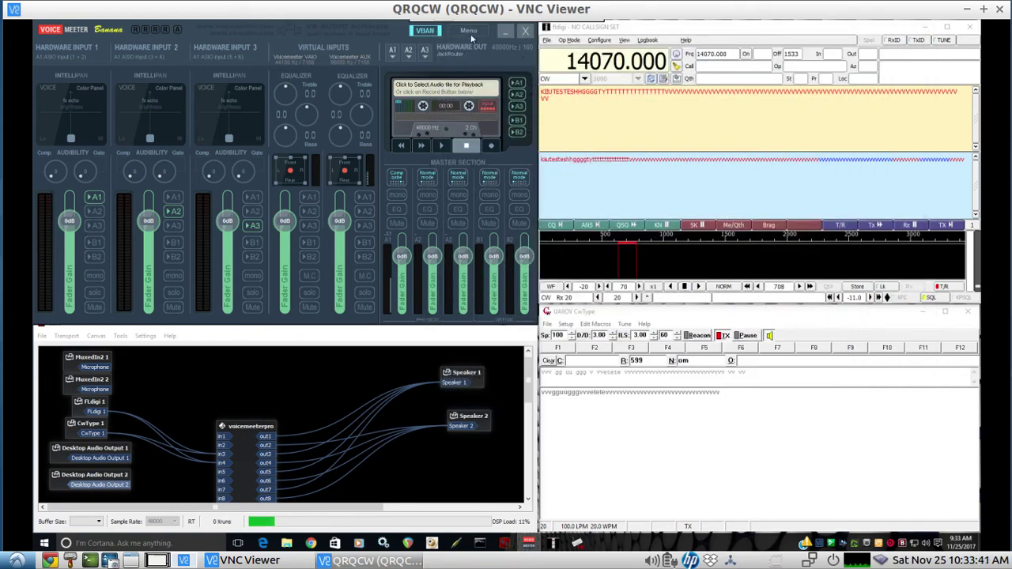
click(470, 31)
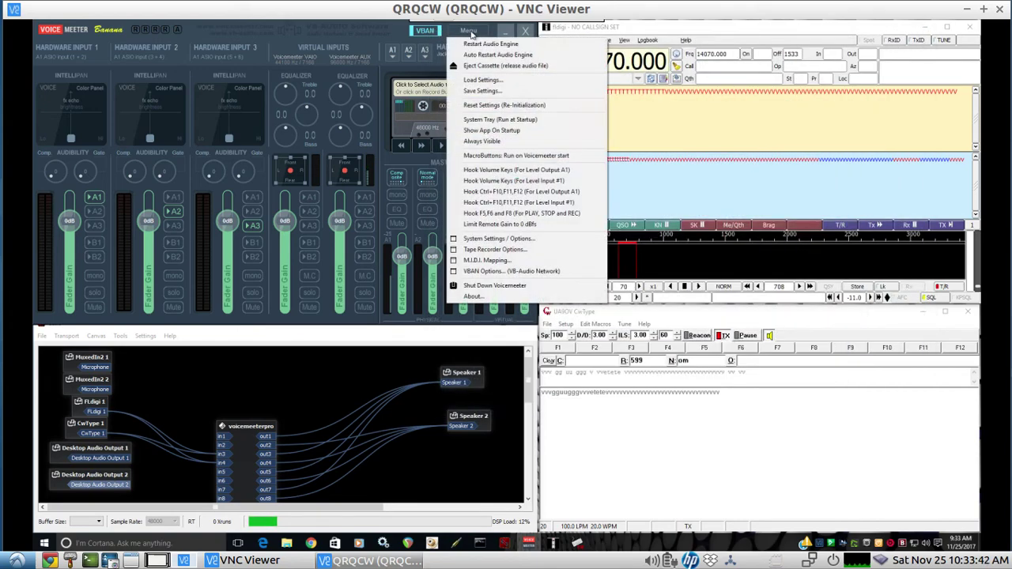
click(489, 238)
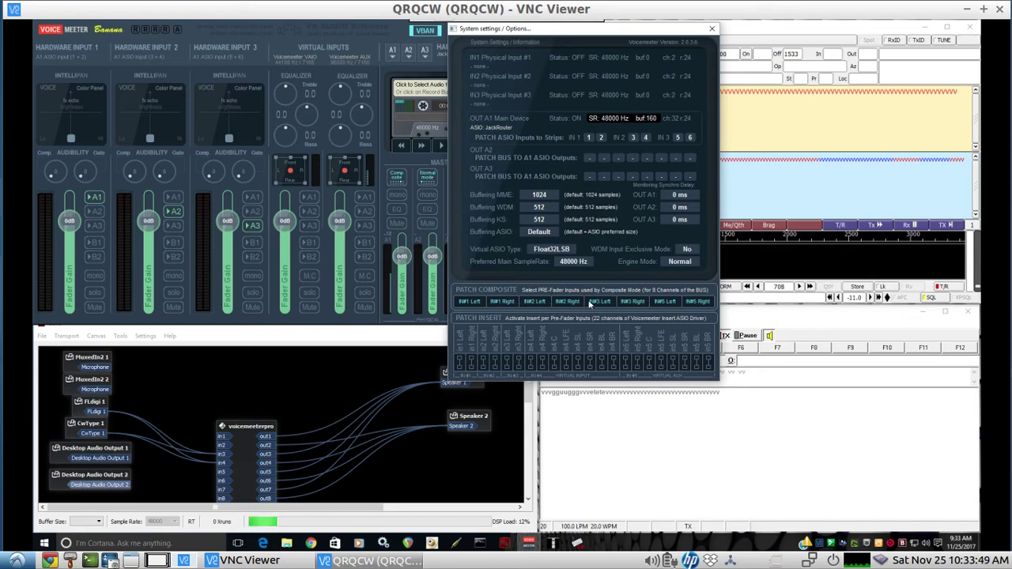
click(698, 302)
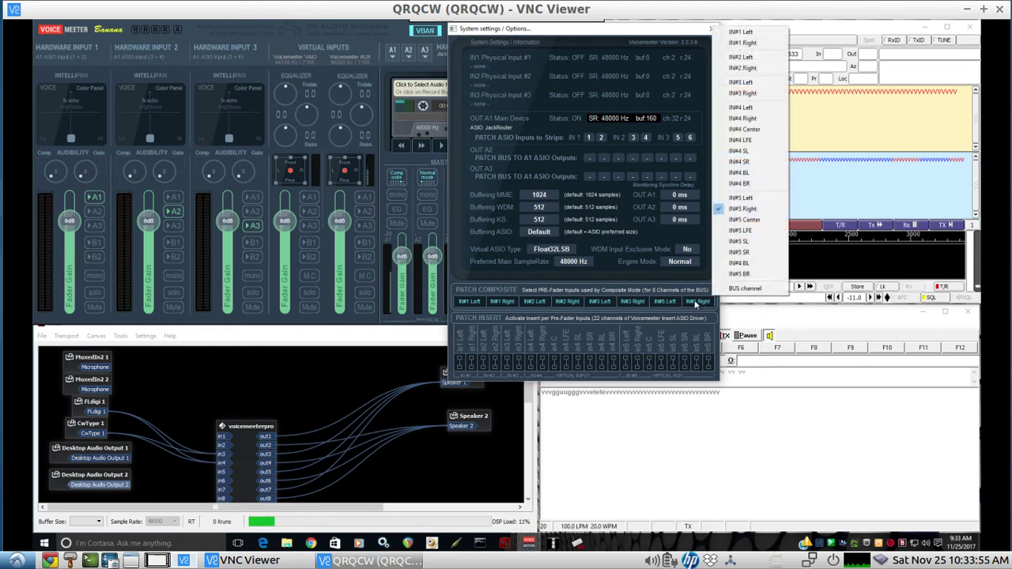
click(676, 303)
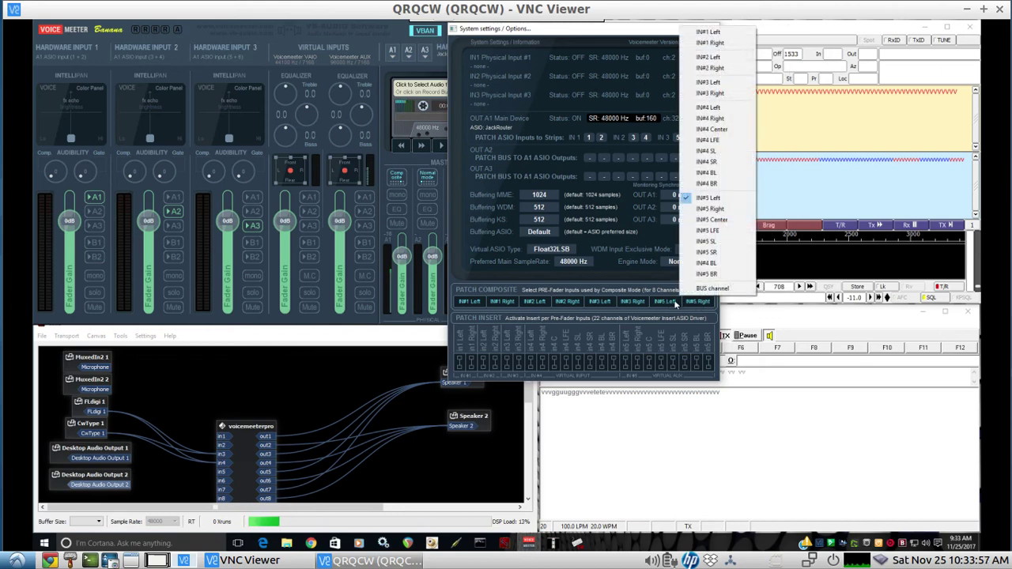
click(741, 412)
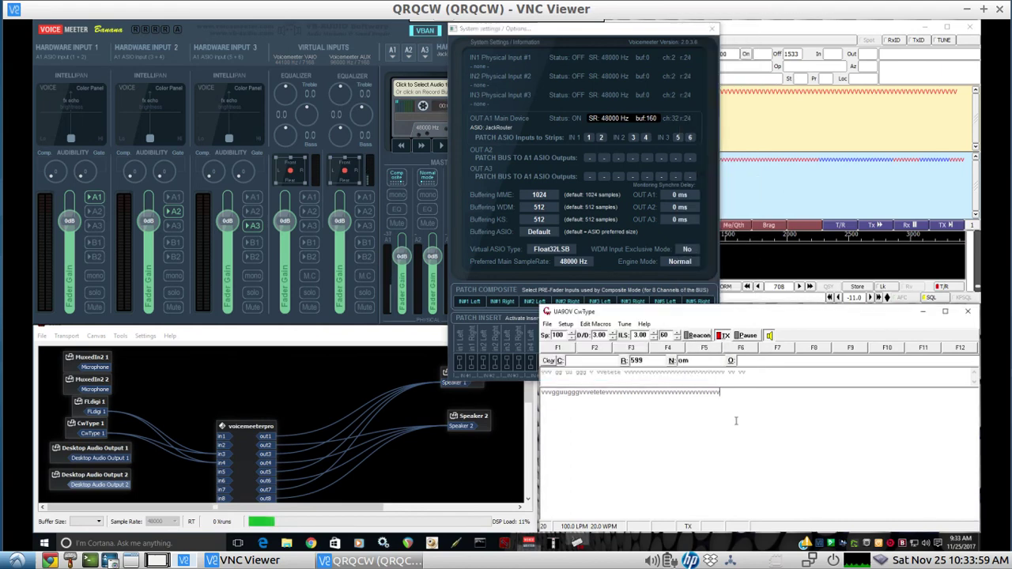
click(632, 32)
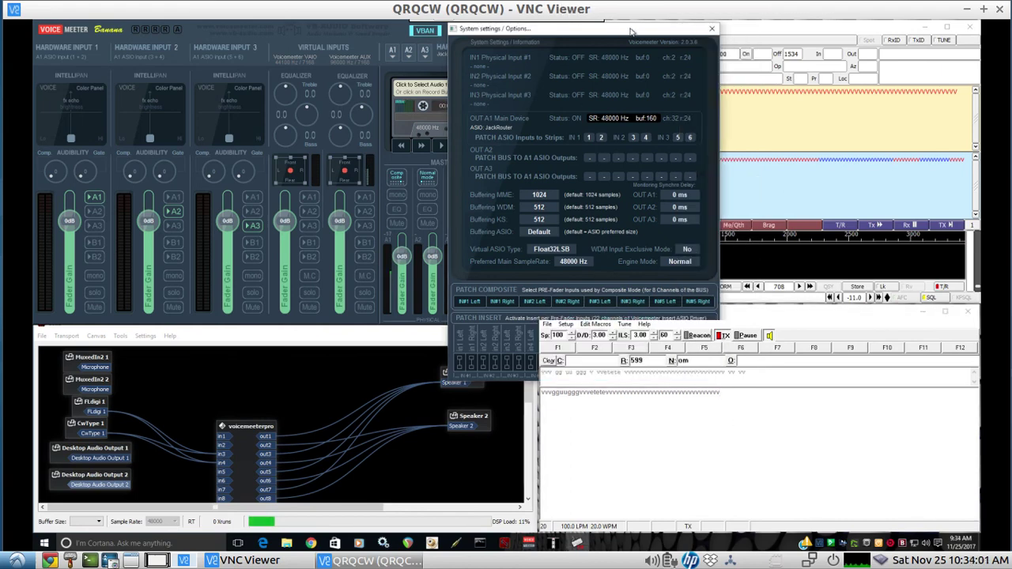
click(712, 28)
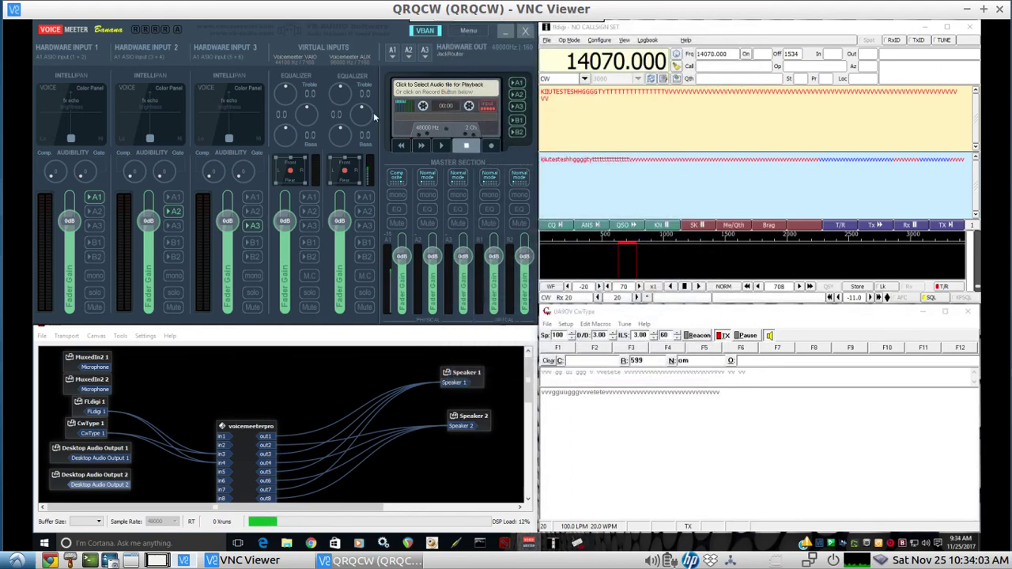